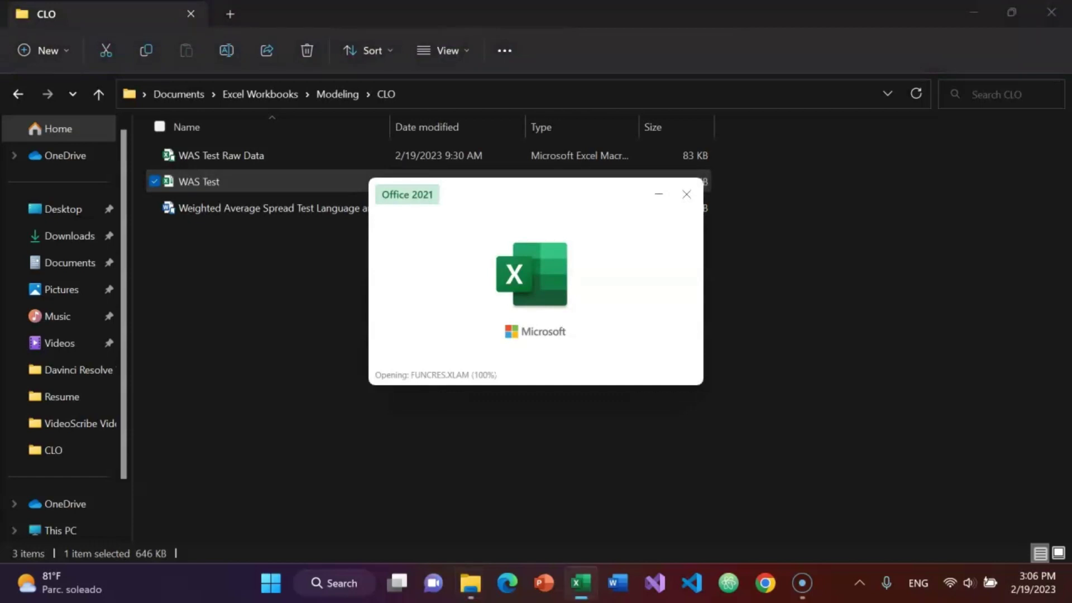
Step: Open the Weighted Average Spread Test Language Word document from the CLO folder, and switch to the WAS Test workbook in Excel
{"action": "key", "text": "alt+Tab"}
{"action": "key", "text": "Down"}
{"action": "key", "text": "Return"}
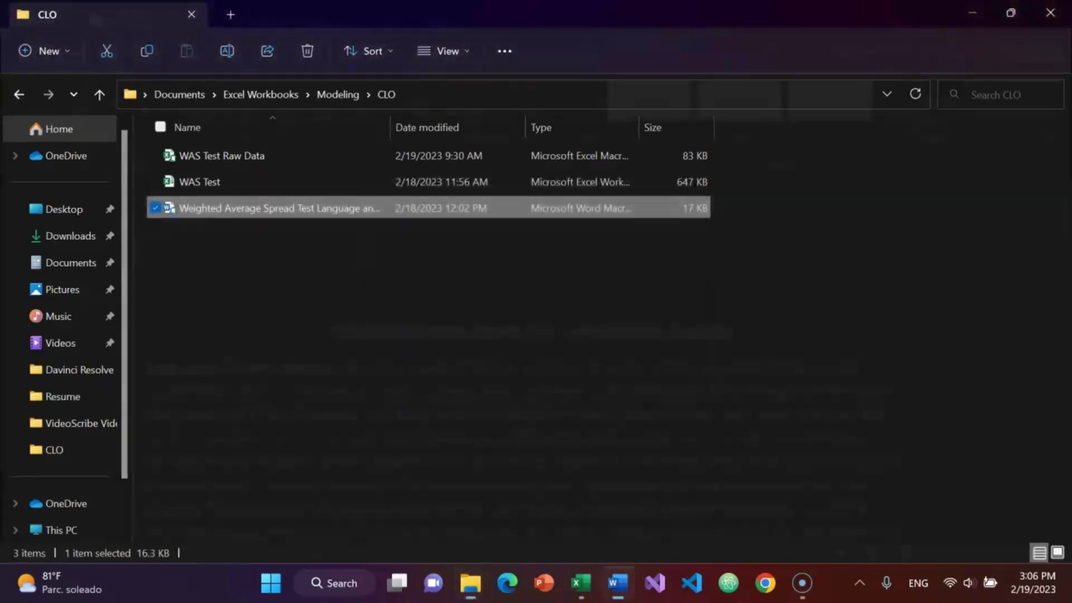
{"action": "key", "text": "alt+Tab"}
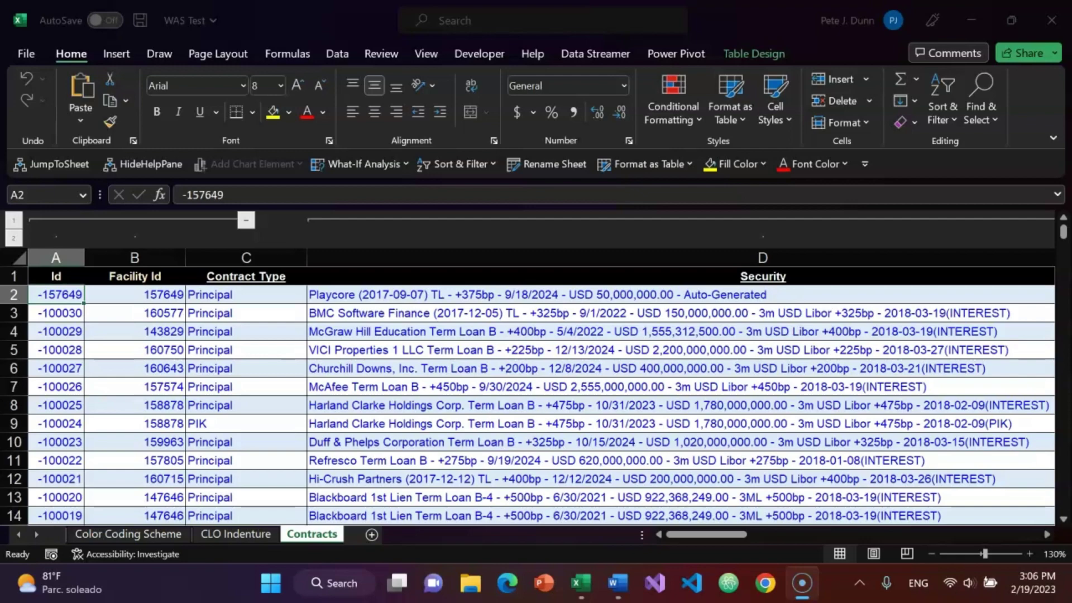
{"action": "key", "text": "alt+Tab"}
{"action": "key", "text": "alt+Tab"}
{"action": "key", "text": "alt+Tab"}
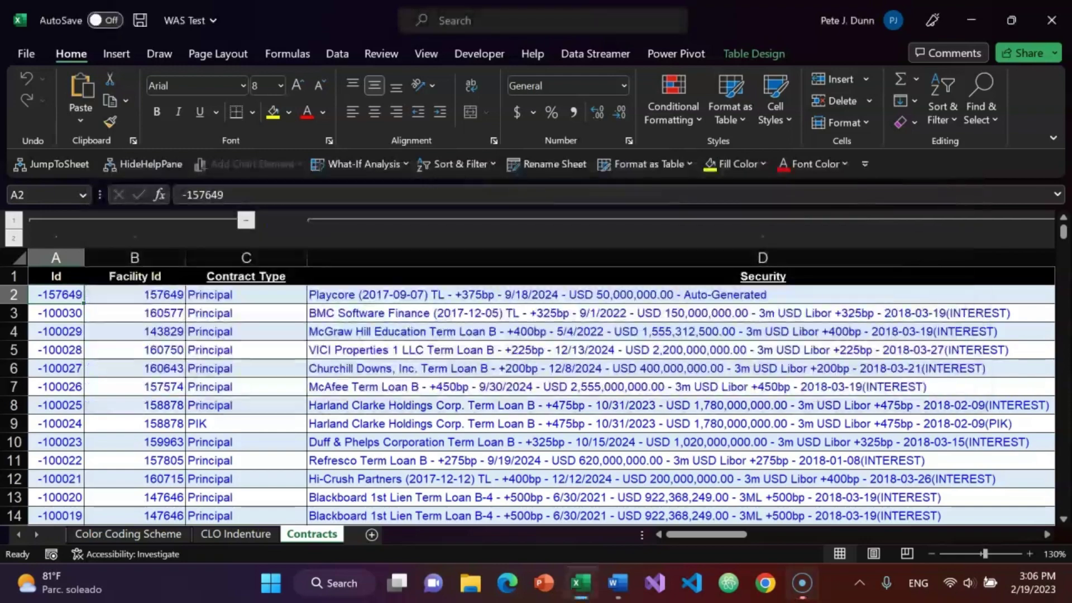
Step: Look across the Contracts table's columns from Id to Final Spread, and return to the first record's Id cell
{"action": "key", "text": "Right"}
{"action": "key", "text": "Right"}
{"action": "key", "text": "Right"}
{"action": "key", "text": "Right"}
{"action": "key", "text": "Right"}
{"action": "key", "text": "Right"}
{"action": "key", "text": "Right"}
{"action": "key", "text": "Right"}
{"action": "key", "text": "Right"}
{"action": "key", "text": "Right"}
{"action": "key", "text": "Right"}
{"action": "key", "text": "Right"}
{"action": "key", "text": "Right"}
{"action": "key", "text": "Right"}
{"action": "key", "text": "Right"}
{"action": "key", "text": "Right"}
{"action": "key", "text": "Right"}
{"action": "key", "text": "Right"}
{"action": "key", "text": "Right"}
{"action": "key", "text": "Right"}
{"action": "key", "text": "Right"}
{"action": "key", "text": "Right"}
{"action": "key", "text": "Right"}
{"action": "key", "text": "Right"}
{"action": "key", "text": "Right"}
{"action": "key", "text": "Right"}
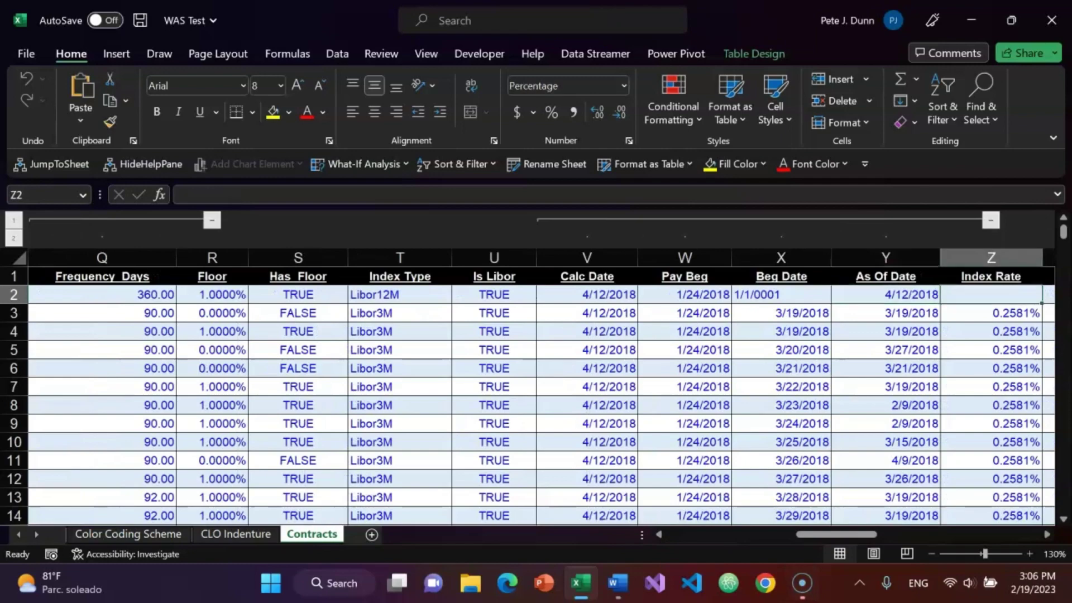
{"action": "key", "text": "Right"}
{"action": "key", "text": "Right"}
{"action": "key", "text": "Right"}
{"action": "key", "text": "Right"}
{"action": "key", "text": "Right"}
{"action": "key", "text": "Right"}
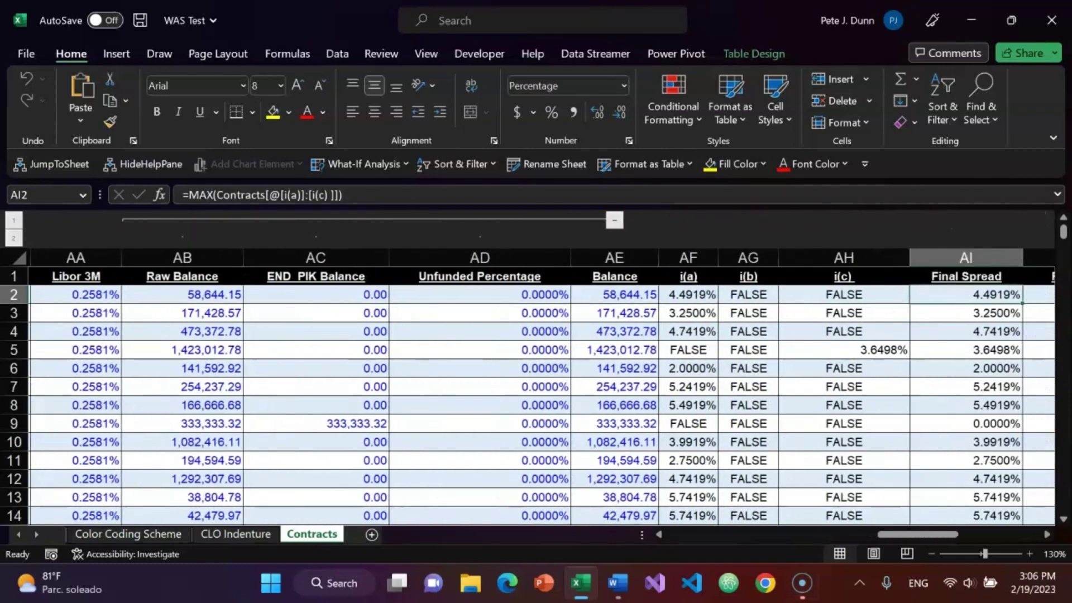
{"action": "key", "text": "Left"}
{"action": "key", "text": "Left"}
{"action": "key", "text": "Left"}
{"action": "key", "text": "Left"}
{"action": "key", "text": "Left"}
{"action": "key", "text": "Left"}
{"action": "key", "text": "Left"}
{"action": "key", "text": "Left"}
{"action": "key", "text": "Left"}
{"action": "key", "text": "Left"}
{"action": "key", "text": "Left"}
{"action": "key", "text": "Left"}
{"action": "key", "text": "Left"}
{"action": "key", "text": "Left"}
{"action": "key", "text": "Left"}
{"action": "key", "text": "Left"}
{"action": "key", "text": "Left"}
{"action": "key", "text": "Left"}
{"action": "key", "text": "Left"}
{"action": "key", "text": "Left"}
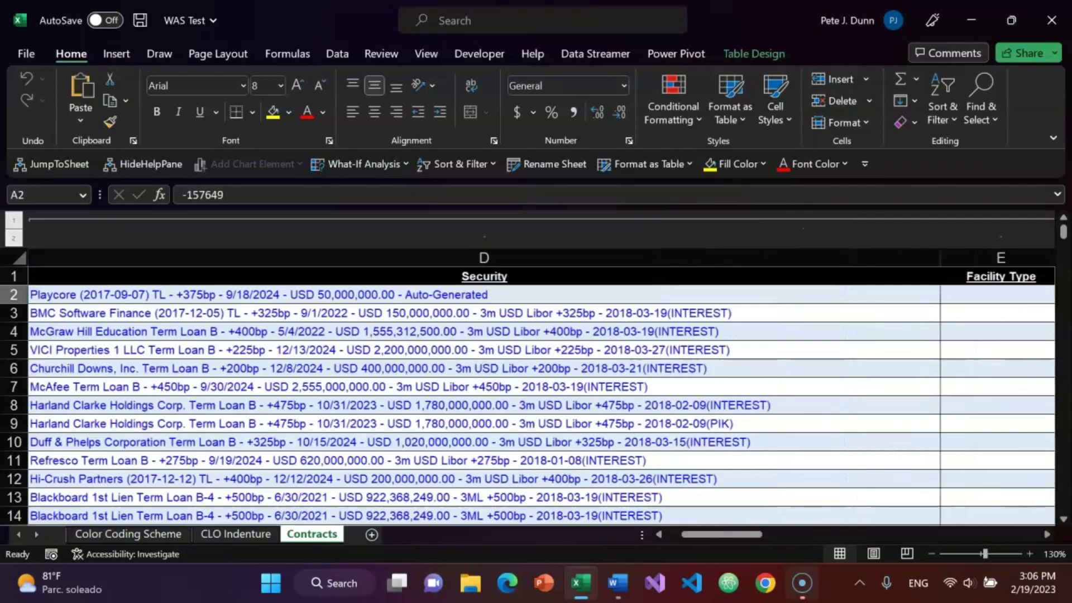
{"action": "key", "text": "Right"}
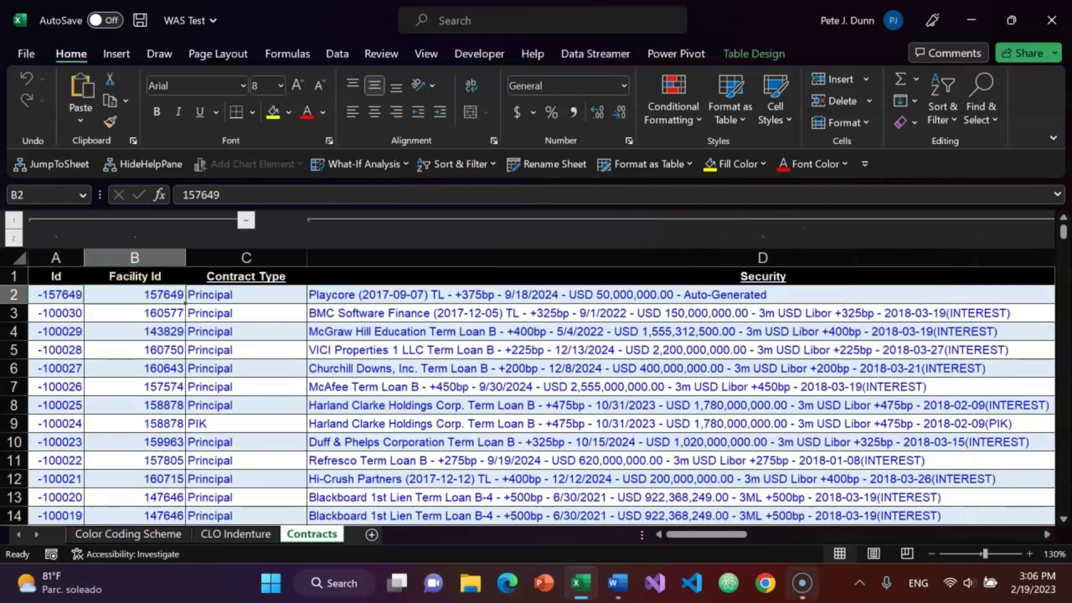
{"action": "key", "text": "Left"}
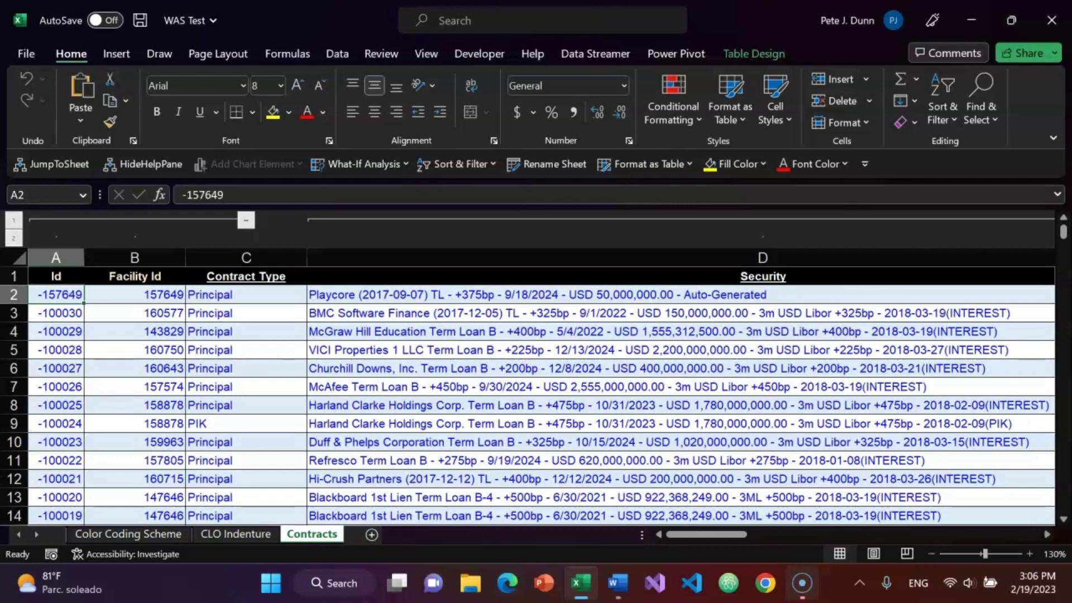
Step: Collapse the column group A:B containing Id and Facility Id on the Contracts sheet
{"action": "key", "text": "alt"}
{"action": "key", "text": "a"}
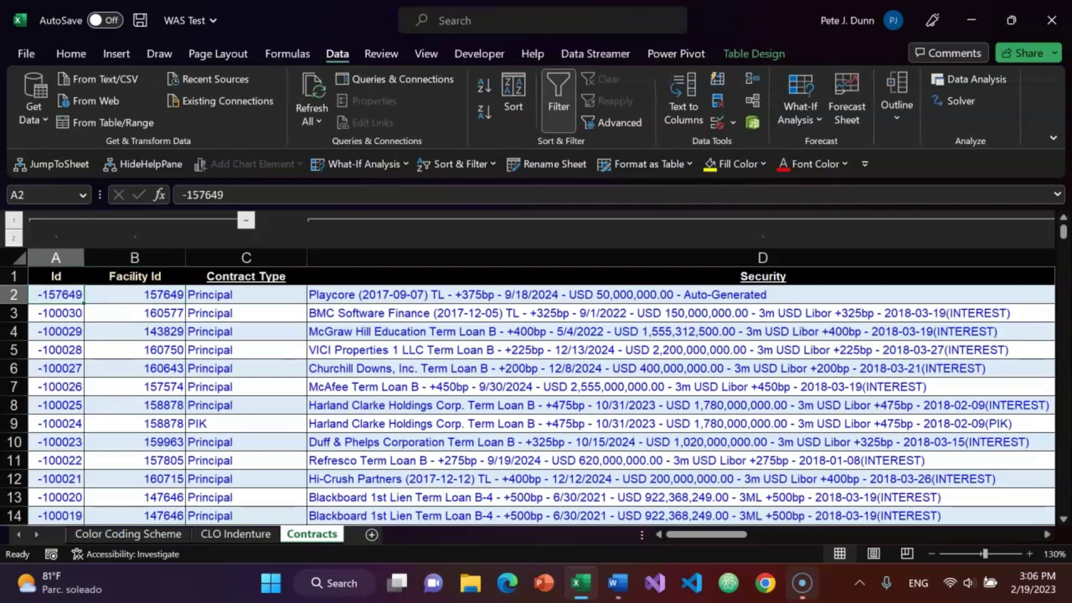
{"action": "key", "text": "alt"}
{"action": "key", "text": "Escape"}
{"action": "key", "text": "alt"}
{"action": "key", "text": "a"}
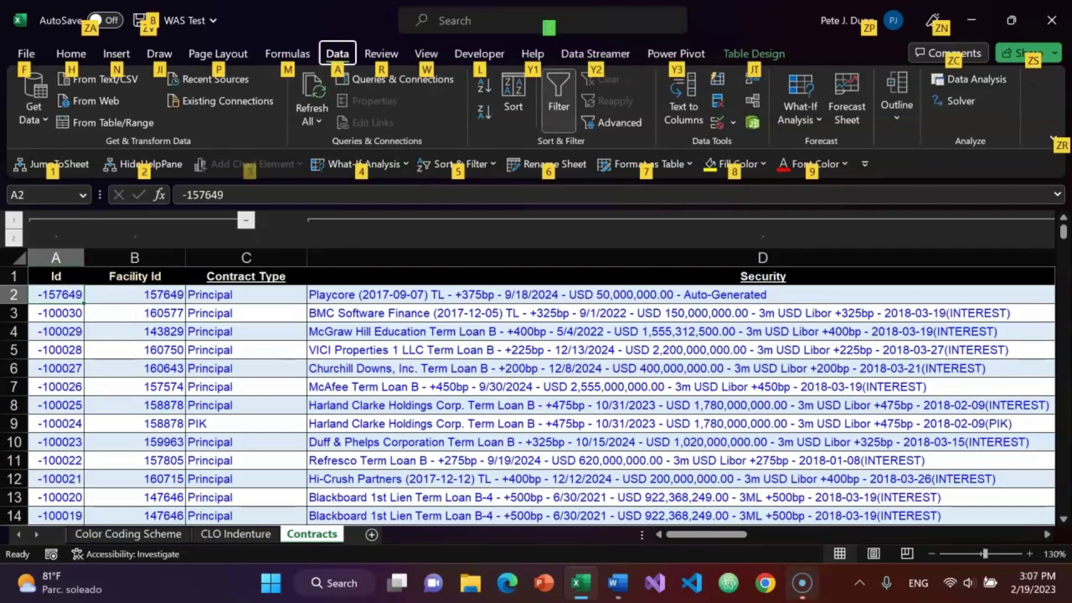
{"action": "key", "text": "h"}
Step: Collapse the column groups D:H, starting at Security, and J:L, from Is Unfunded to Seniority
{"action": "key", "text": "Right"}
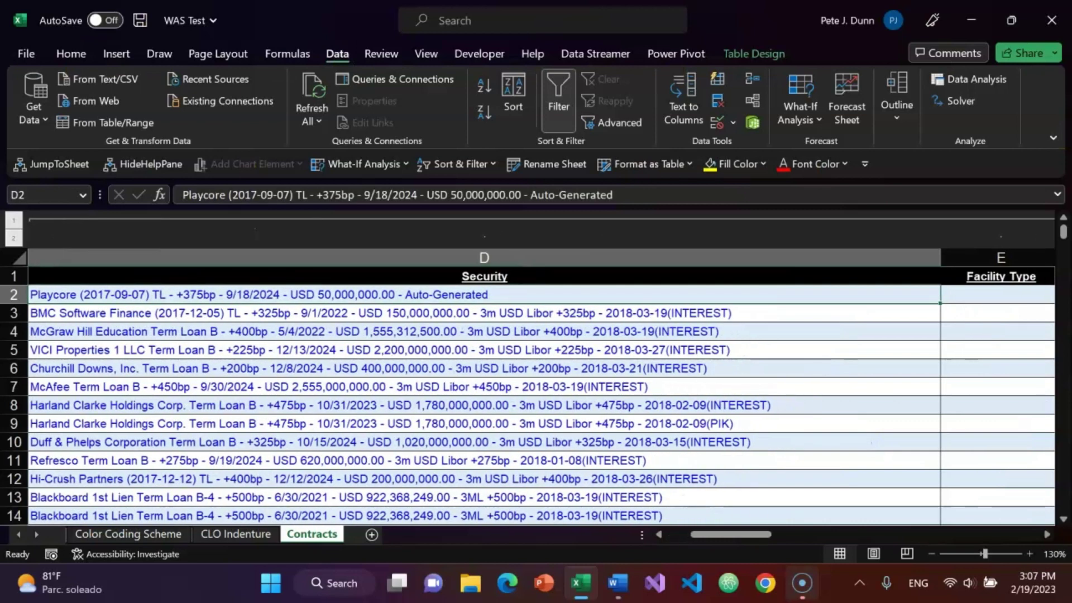
{"action": "key", "text": "alt"}
{"action": "key", "text": "a"}
{"action": "key", "text": "h"}
{"action": "key", "text": "Right"}
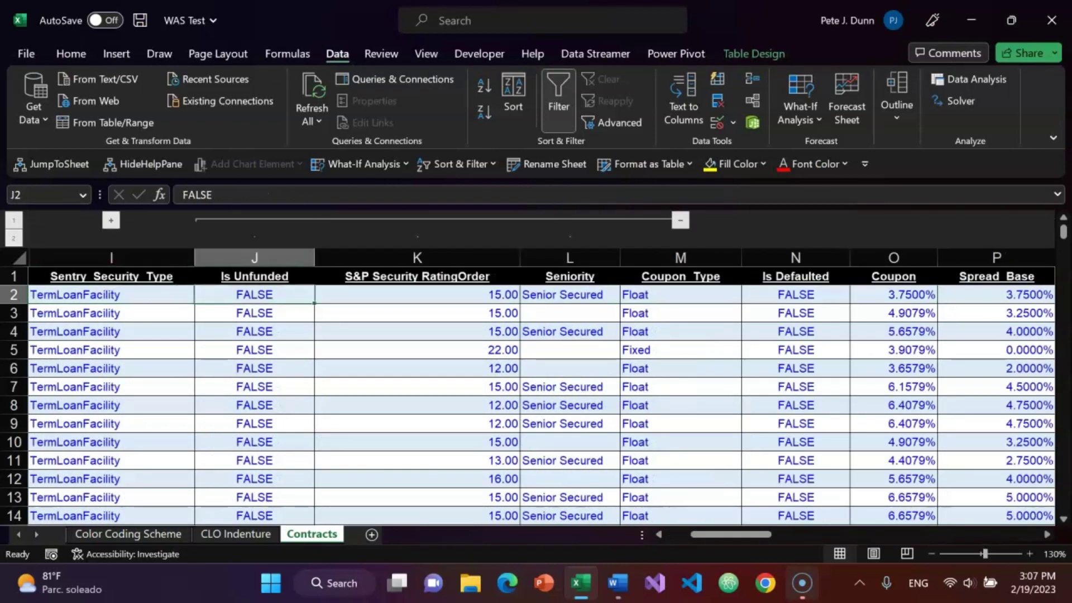
{"action": "key", "text": "alt"}
{"action": "key", "text": "a"}
{"action": "key", "text": "h"}
Step: Collapse the column group containing Frequency_Days in column Q
{"action": "key", "text": "Right"}
{"action": "key", "text": "Right"}
{"action": "key", "text": "Right"}
{"action": "key", "text": "Right"}
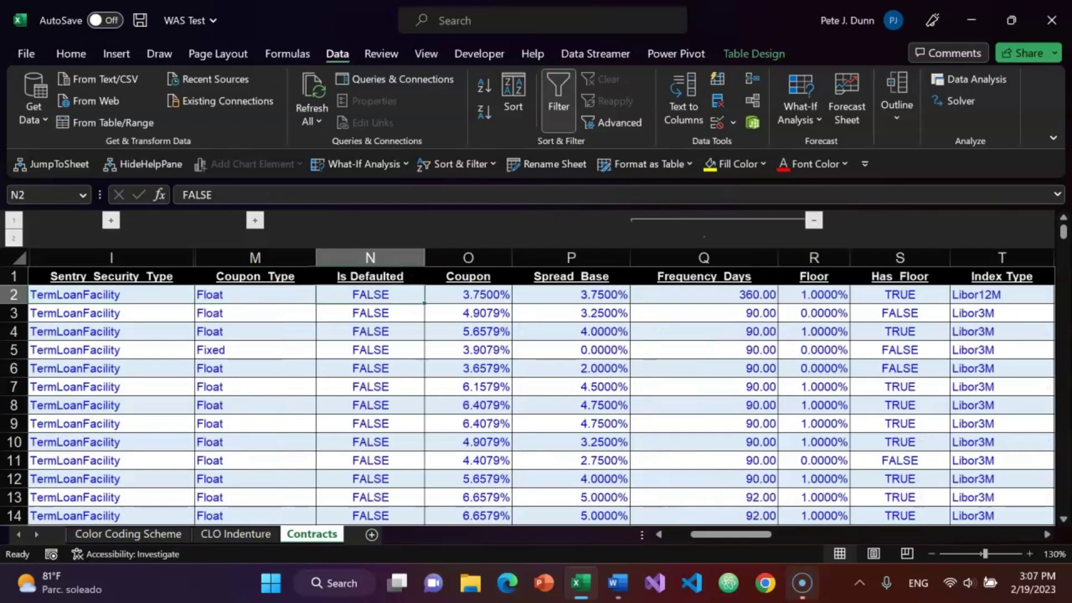
{"action": "key", "text": "alt"}
{"action": "key", "text": "a"}
{"action": "key", "text": "h"}
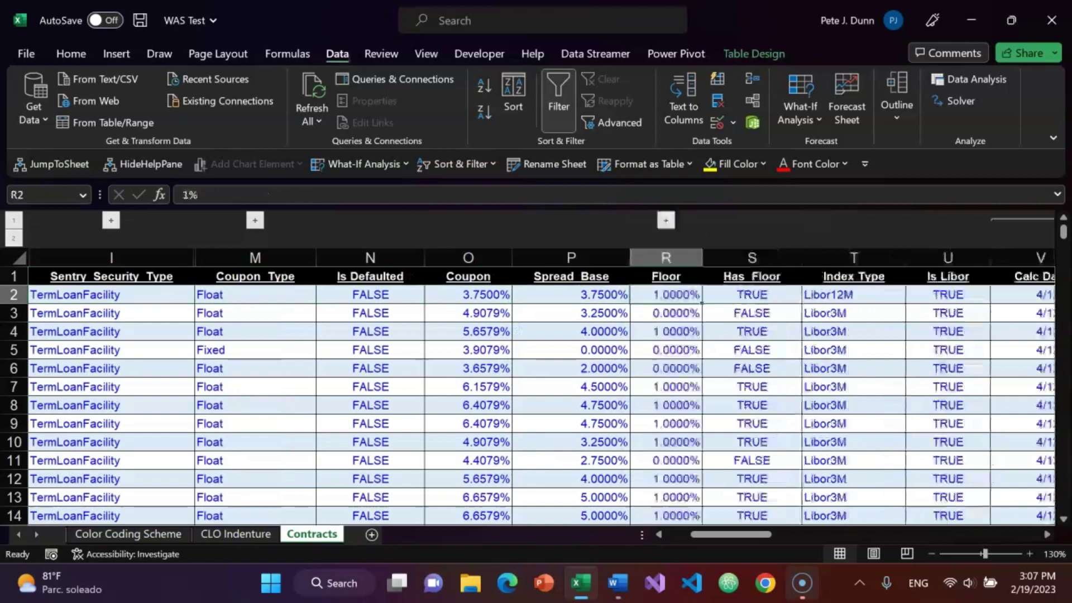
Step: Collapse the date column group V:Y, from Calc Date to As Of Date
{"action": "key", "text": "Right"}
{"action": "key", "text": "Right"}
{"action": "key", "text": "Right"}
{"action": "key", "text": "Right"}
{"action": "key", "text": "Right"}
{"action": "key", "text": "Left"}
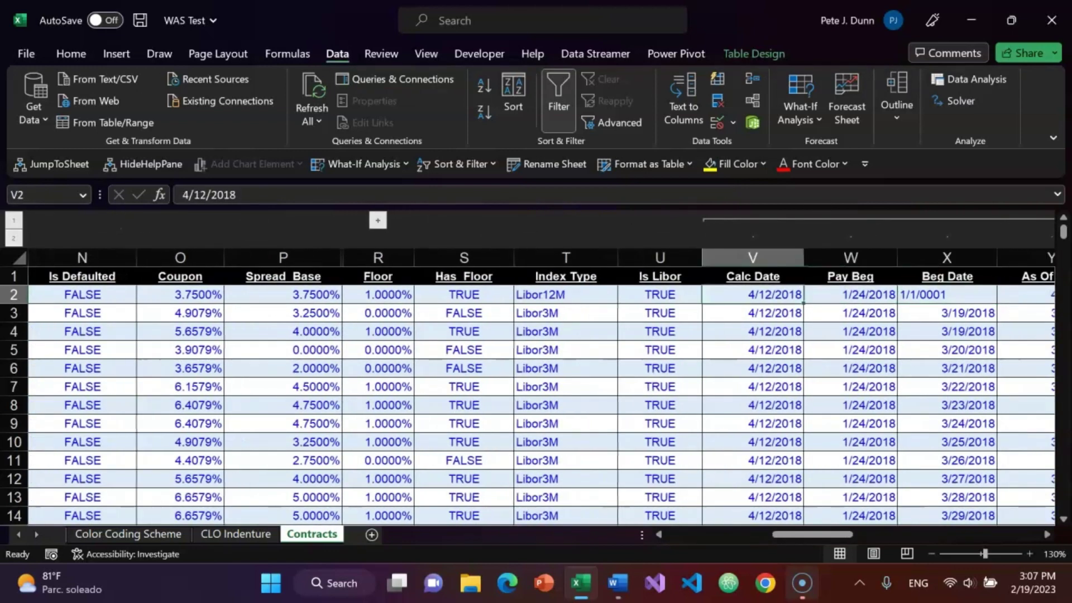
{"action": "key", "text": "alt"}
{"action": "key", "text": "a"}
{"action": "key", "text": "h"}
Step: Collapse the column group AB:AD, from Raw Balance to Unfunded Percentage
{"action": "key", "text": "Right"}
{"action": "key", "text": "Right"}
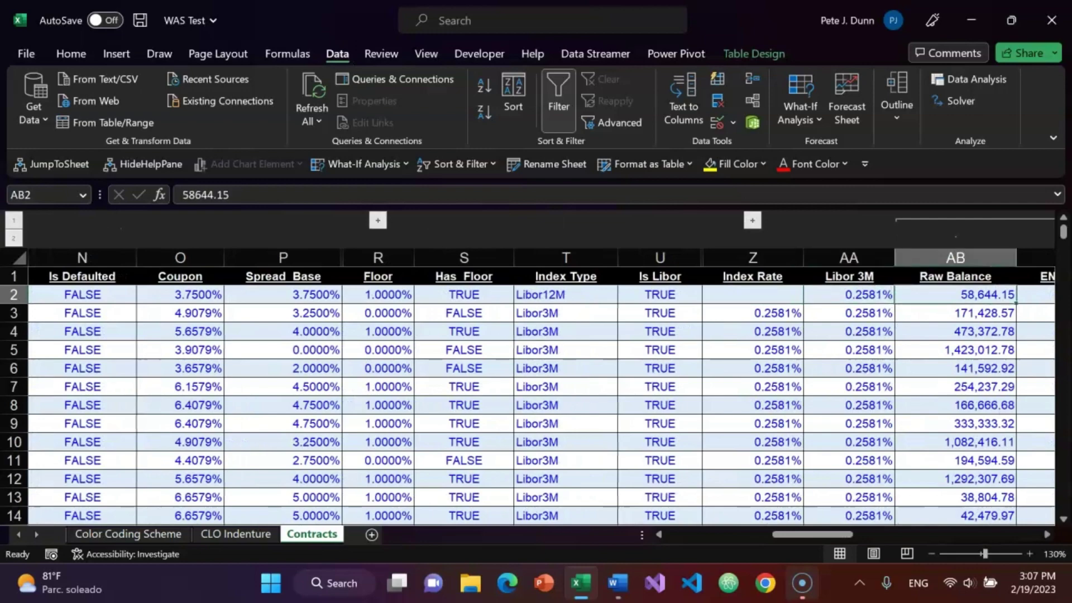
{"action": "key", "text": "alt"}
{"action": "key", "text": "a"}
{"action": "key", "text": "h"}
Step: Collapse the column group AL:AR containing the second set of i(a), i(b) and i(c) columns after Spread * Balance
{"action": "key", "text": "Right"}
{"action": "key", "text": "Right"}
{"action": "key", "text": "Right"}
{"action": "key", "text": "Right"}
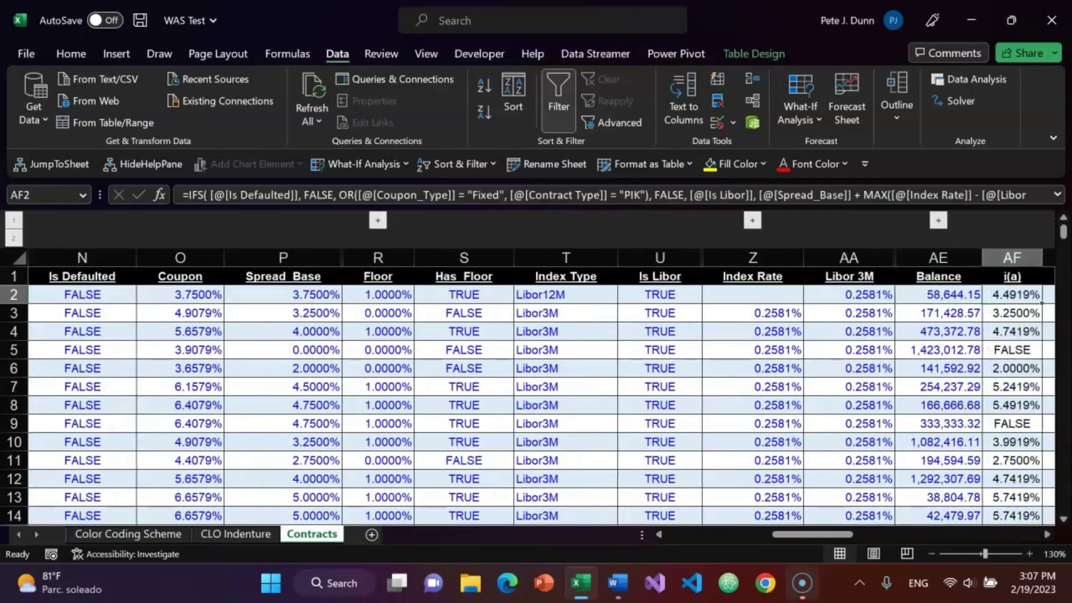
{"action": "key", "text": "Right"}
{"action": "key", "text": "Right"}
{"action": "key", "text": "Right"}
{"action": "key", "text": "Right"}
{"action": "key", "text": "Right"}
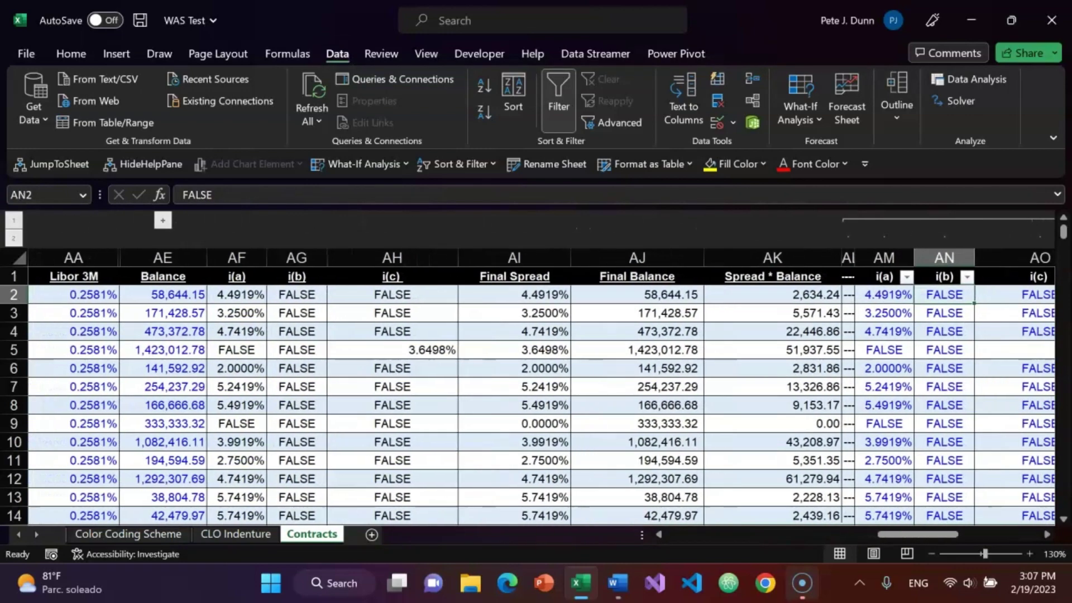
{"action": "key", "text": "Left"}
{"action": "key", "text": "alt"}
{"action": "key", "text": "a"}
{"action": "key", "text": "h"}
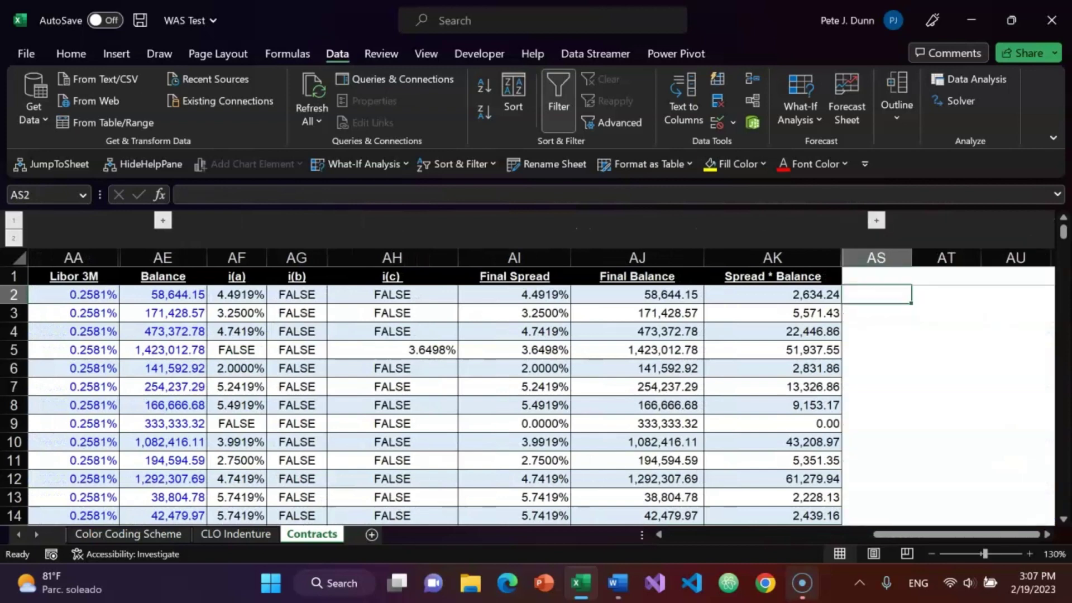
Step: Select the first record's i(a) cell, AF2, to show its IFS formula
{"action": "key", "text": "Left"}
{"action": "key", "text": "Left"}
{"action": "key", "text": "Left"}
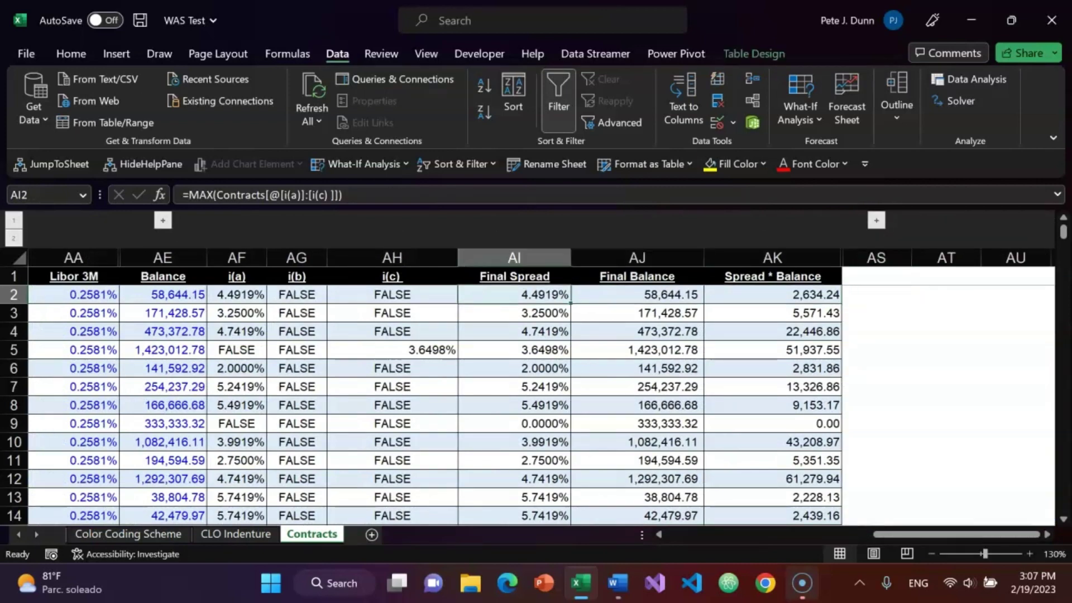
{"action": "key", "text": "Left"}
{"action": "key", "text": "Left"}
{"action": "key", "text": "Left"}
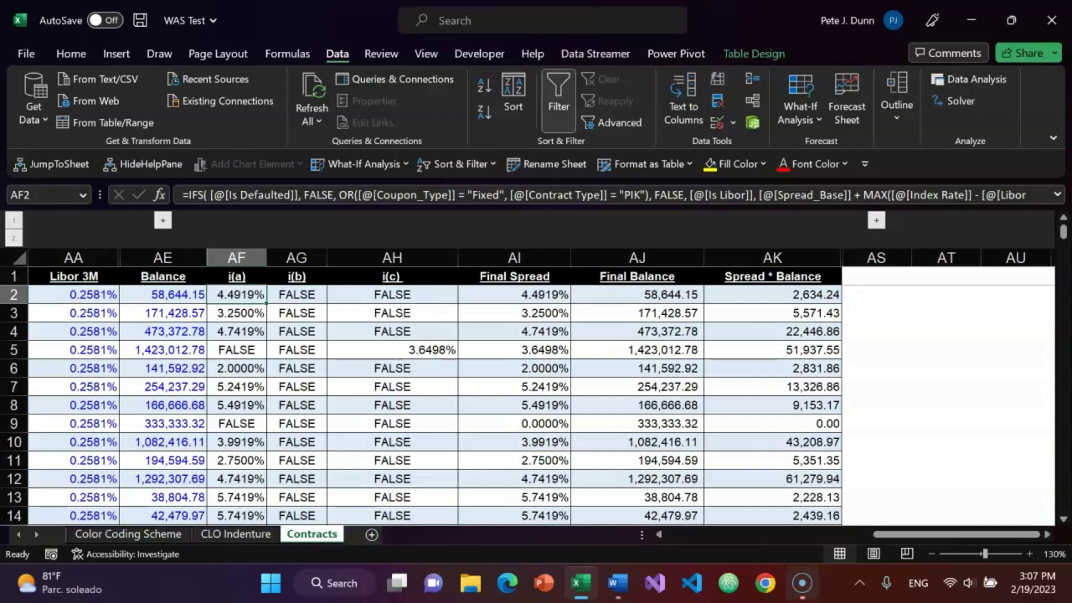
Step: Switch to the Word document and examine the legal definition of Aggregate funded spread, clause (i)(a)
{"action": "key", "text": "alt+Tab"}
{"action": "key", "text": "alt+Tab"}
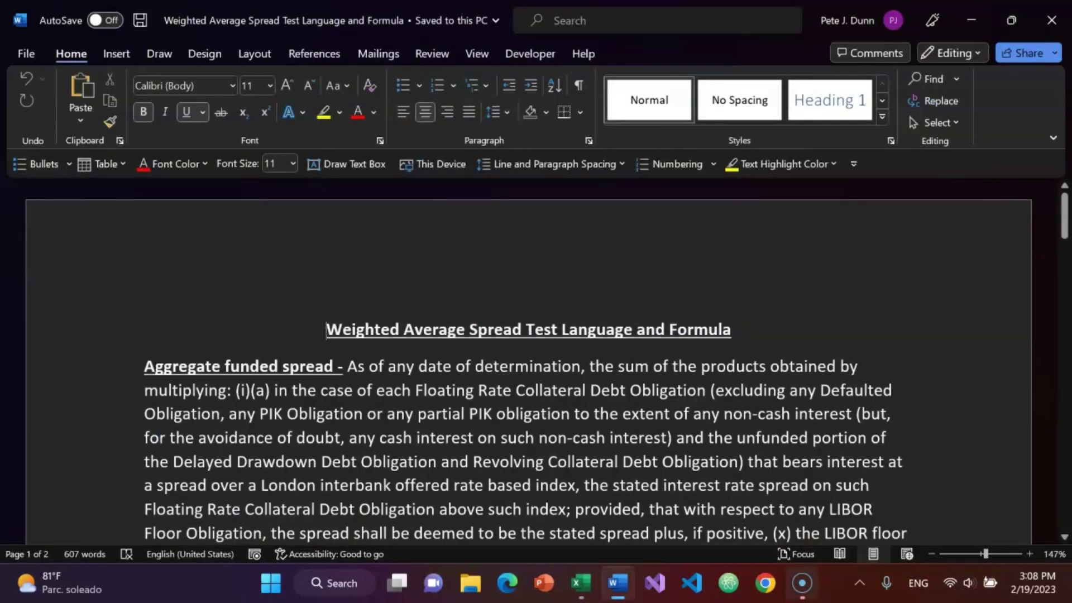
{"action": "key", "text": "Down"}
{"action": "key", "text": "Down"}
{"action": "key", "text": "Down"}
{"action": "key", "text": "Down"}
{"action": "key", "text": "Down"}
{"action": "key", "text": "Down"}
{"action": "key", "text": "Down"}
{"action": "key", "text": "Down"}
{"action": "key", "text": "Down"}
{"action": "key", "text": "Down"}
{"action": "key", "text": "Down"}
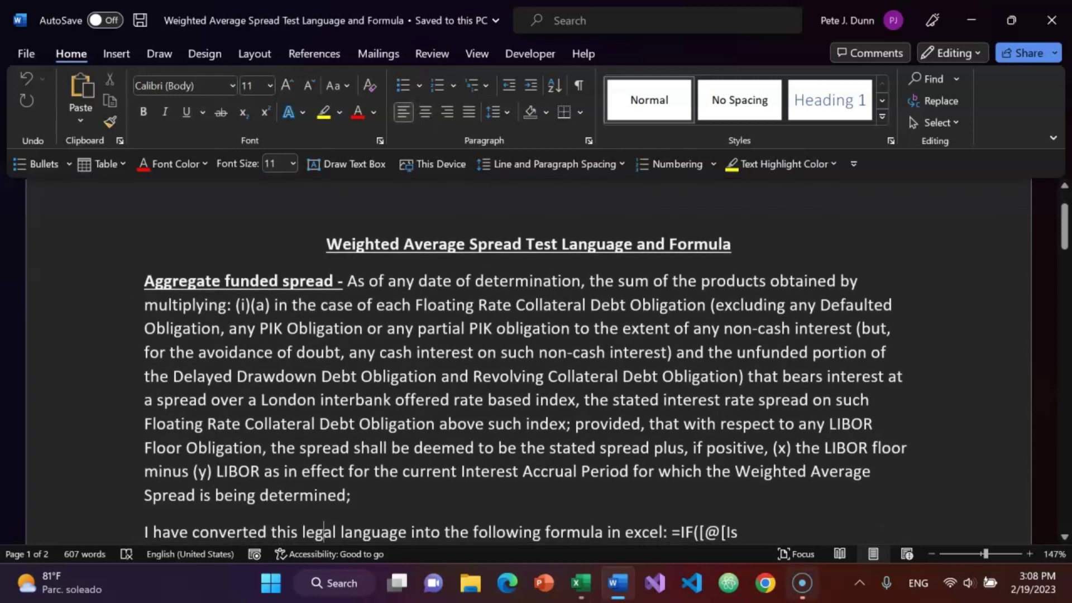
{"action": "key", "text": "Up"}
{"action": "key", "text": "Up"}
{"action": "key", "text": "Up"}
{"action": "key", "text": "Up"}
{"action": "key", "text": "Up"}
{"action": "key", "text": "Up"}
{"action": "key", "text": "Up"}
{"action": "key", "text": "Up"}
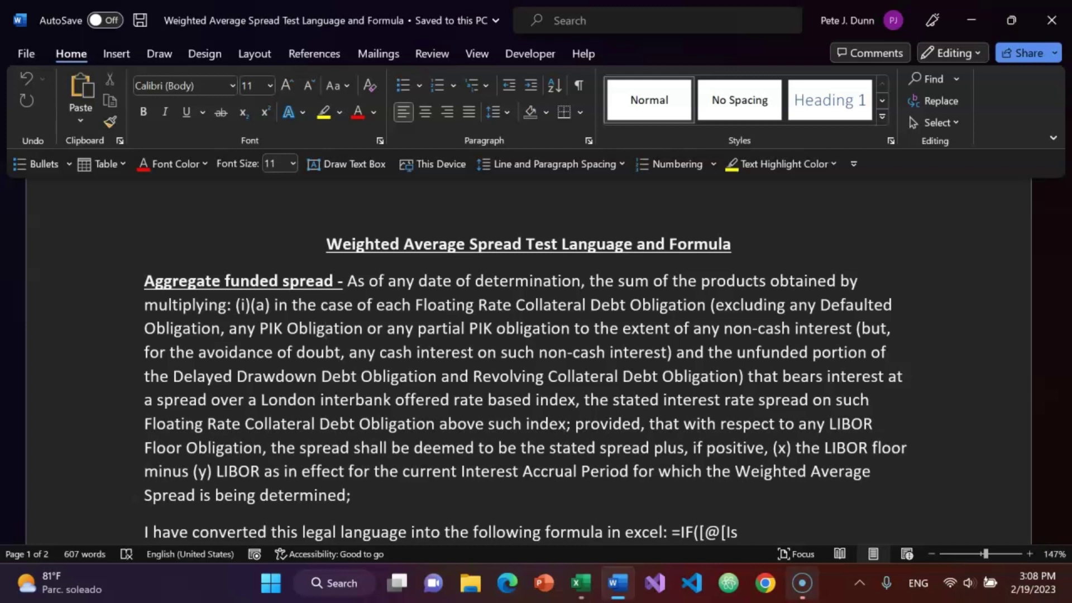
Step: Examine the nested IF formula and its simplified IFS version below the Aggregate funded spread definition
{"action": "key", "text": "Down"}
{"action": "key", "text": "Down"}
{"action": "key", "text": "Down"}
{"action": "key", "text": "Down"}
{"action": "key", "text": "Down"}
{"action": "key", "text": "Down"}
{"action": "key", "text": "Down"}
{"action": "key", "text": "Down"}
{"action": "key", "text": "Down"}
{"action": "key", "text": "Down"}
{"action": "key", "text": "Down"}
{"action": "key", "text": "Down"}
{"action": "key", "text": "Down"}
{"action": "key", "text": "Down"}
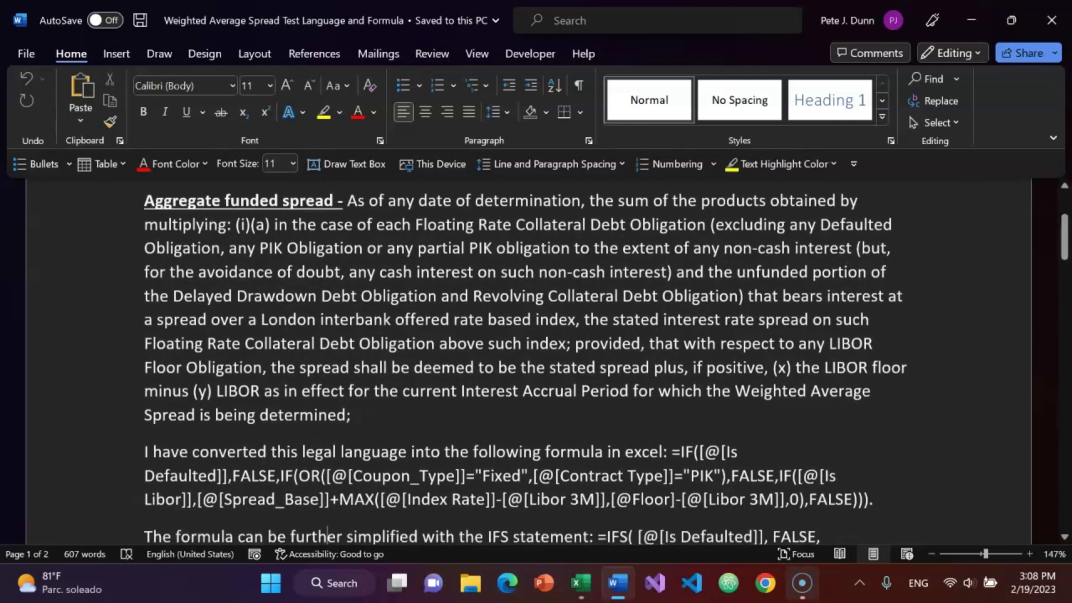
{"action": "key", "text": "Up"}
{"action": "key", "text": "Up"}
{"action": "key", "text": "Up"}
{"action": "key", "text": "Up"}
{"action": "key", "text": "Up"}
{"action": "key", "text": "Up"}
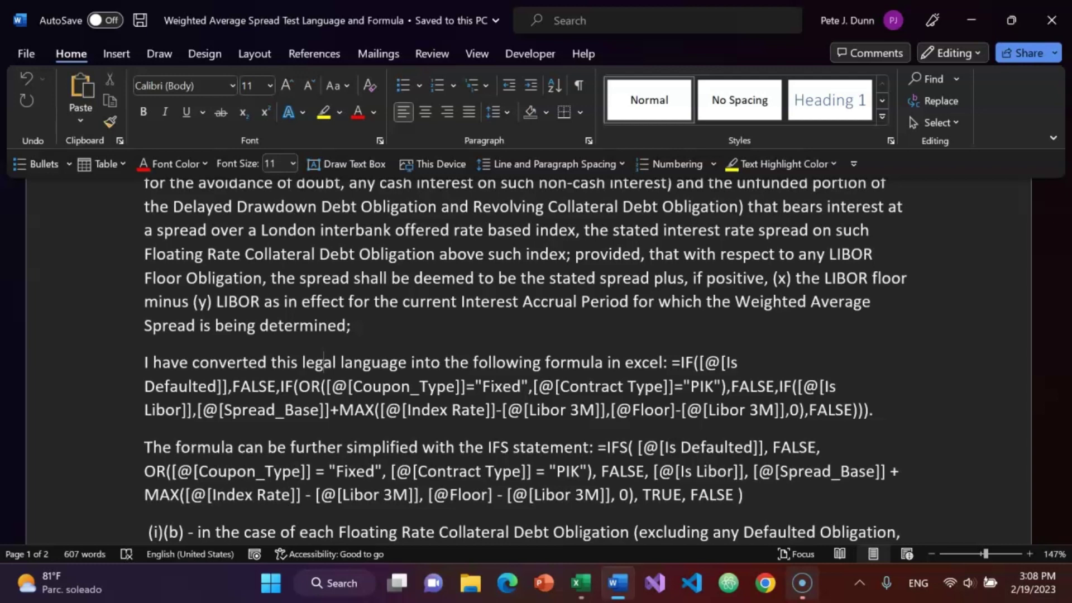
Step: Highlight the whole paragraph containing the simplified IFS statement for clause (i)(a) to review its conditions
{"action": "key", "text": "Down"}
{"action": "key", "text": "Down"}
{"action": "key", "text": "Down"}
{"action": "key", "text": "Down"}
{"action": "key", "text": "Down"}
{"action": "key", "text": "Down"}
{"action": "key", "text": "Down"}
{"action": "key", "text": "Down"}
{"action": "key", "text": "Down"}
{"action": "key", "text": "Down"}
{"action": "key", "text": "Up"}
{"action": "key", "text": "Up"}
{"action": "key", "text": "Up"}
{"action": "key", "text": "Up"}
{"action": "key", "text": "Up"}
{"action": "key", "text": "Up"}
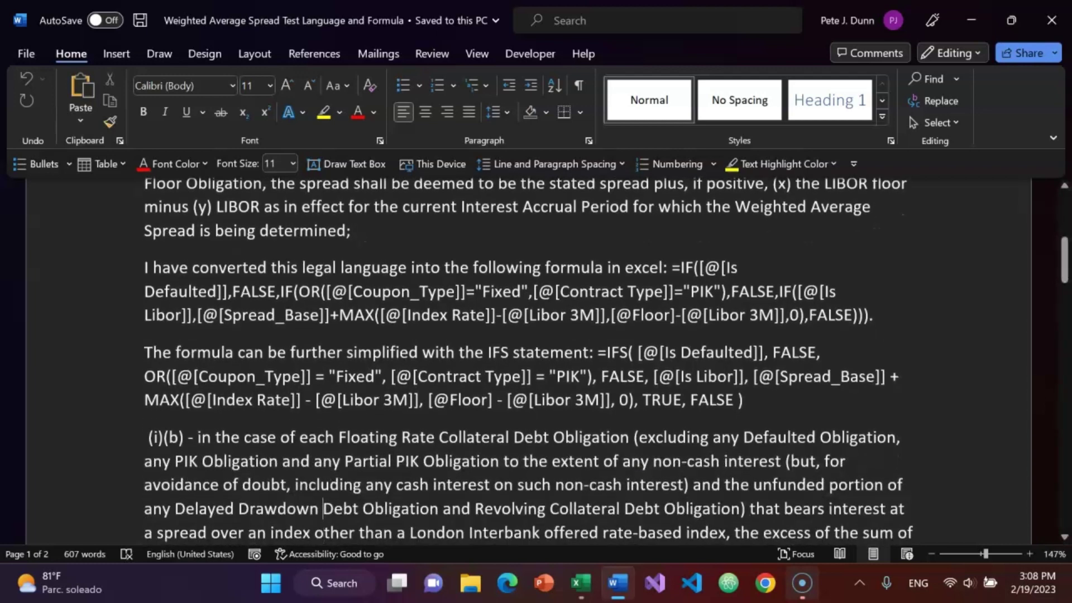
{"action": "key", "text": "Up"}
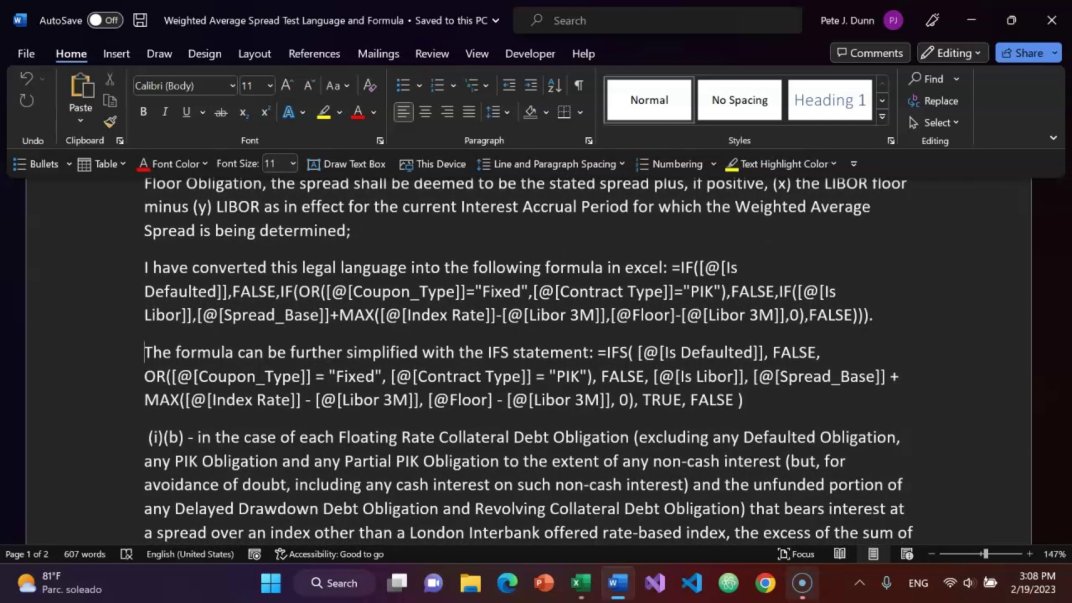
{"action": "key", "text": "Home"}
{"action": "key", "text": "shift+Down"}
{"action": "key", "text": "shift+Down"}
{"action": "key", "text": "shift+Down"}
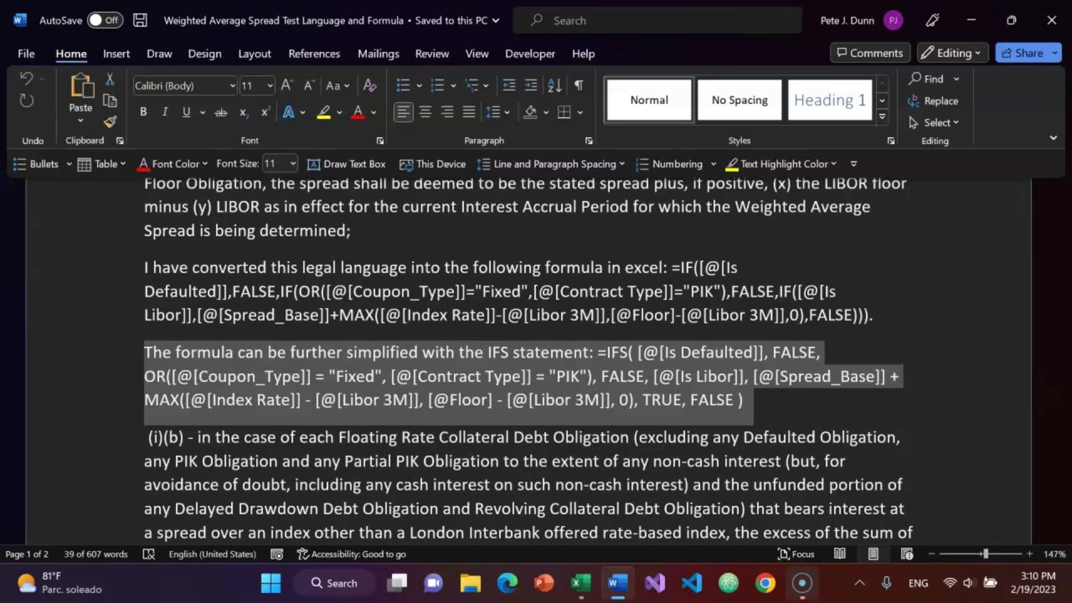
Step: Examine the legal language of clause (i)(b) on floating rate obligations with a non-LIBOR index
{"action": "key", "text": "Down"}
{"action": "key", "text": "Down"}
{"action": "key", "text": "Down"}
{"action": "key", "text": "Down"}
{"action": "key", "text": "Down"}
{"action": "key", "text": "Down"}
{"action": "key", "text": "Down"}
{"action": "key", "text": "Down"}
{"action": "key", "text": "Down"}
{"action": "key", "text": "Down"}
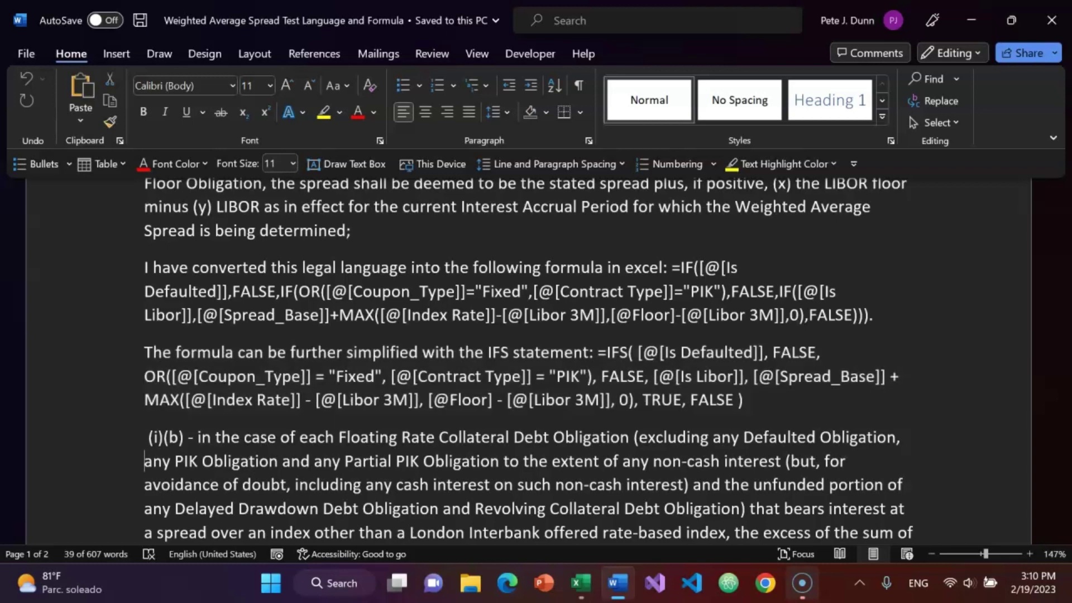
{"action": "key", "text": "Down"}
{"action": "key", "text": "Down"}
{"action": "key", "text": "Down"}
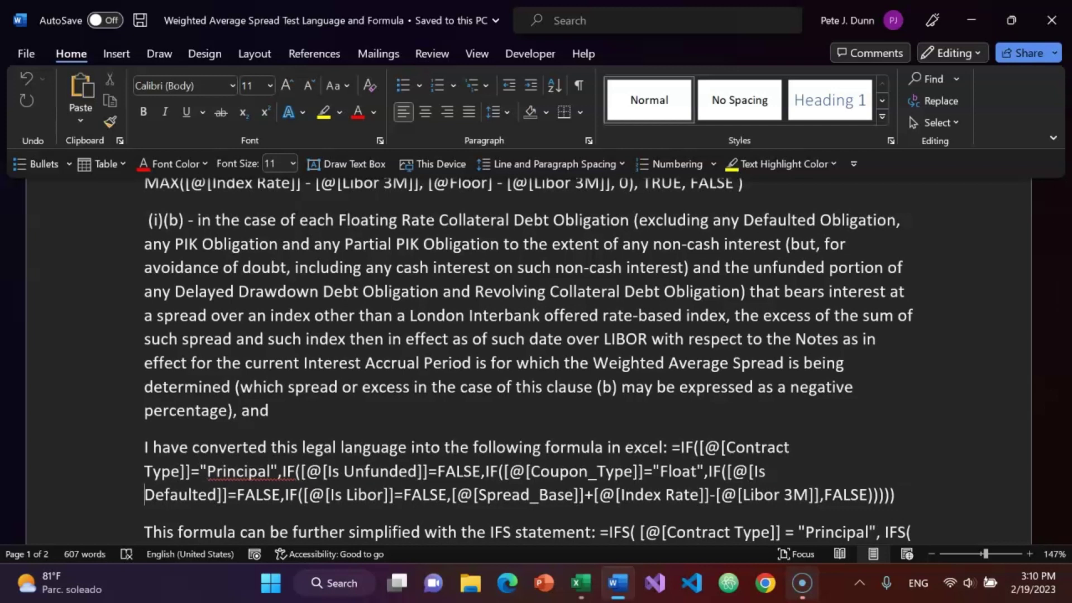
Step: Examine the nested IF formula and its simplified IFS version below clause (i)(b)
{"action": "key", "text": "Down"}
{"action": "key", "text": "Up"}
{"action": "key", "text": "Up"}
{"action": "key", "text": "Down"}
{"action": "key", "text": "Down"}
{"action": "key", "text": "Down"}
{"action": "key", "text": "Down"}
{"action": "key", "text": "Down"}
{"action": "key", "text": "Down"}
{"action": "key", "text": "Up"}
{"action": "key", "text": "Up"}
{"action": "key", "text": "Up"}
{"action": "key", "text": "Up"}
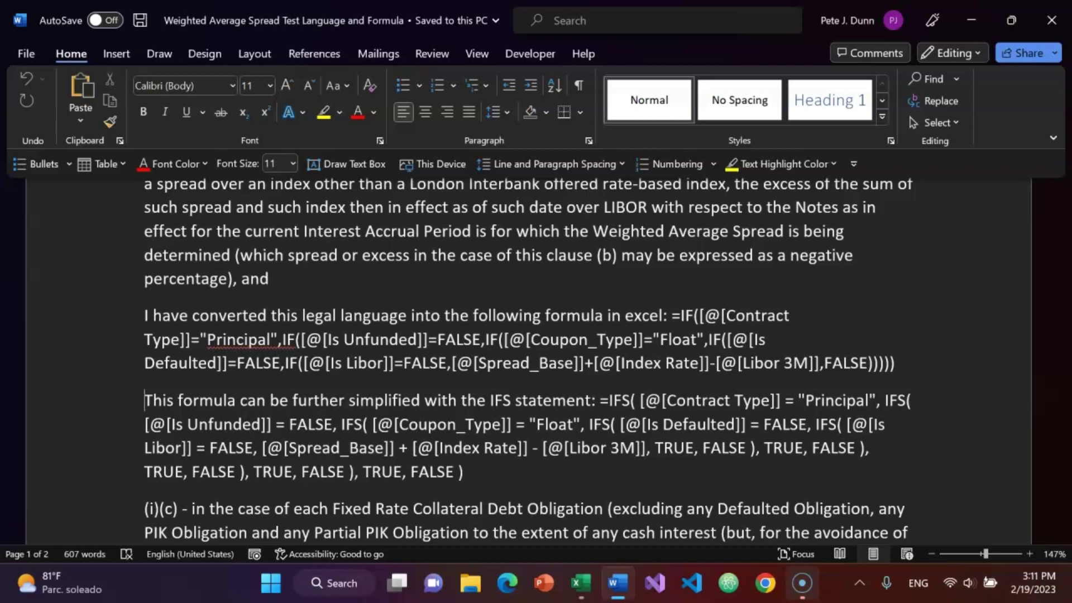
Step: Examine the legal language of clause (i)(c) on Fixed Rate Collateral Debt Obligations
{"action": "key", "text": "Down"}
{"action": "key", "text": "Down"}
{"action": "key", "text": "Down"}
{"action": "key", "text": "Down"}
{"action": "key", "text": "Down"}
{"action": "key", "text": "Down"}
{"action": "key", "text": "Down"}
{"action": "key", "text": "Down"}
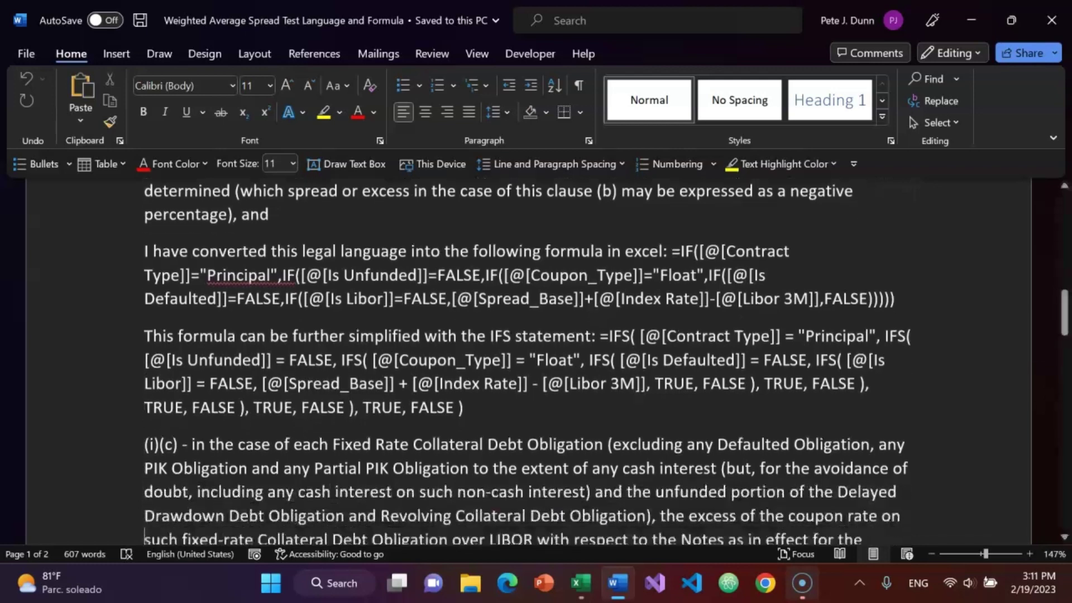
{"action": "key", "text": "Down"}
{"action": "key", "text": "Down"}
{"action": "key", "text": "Down"}
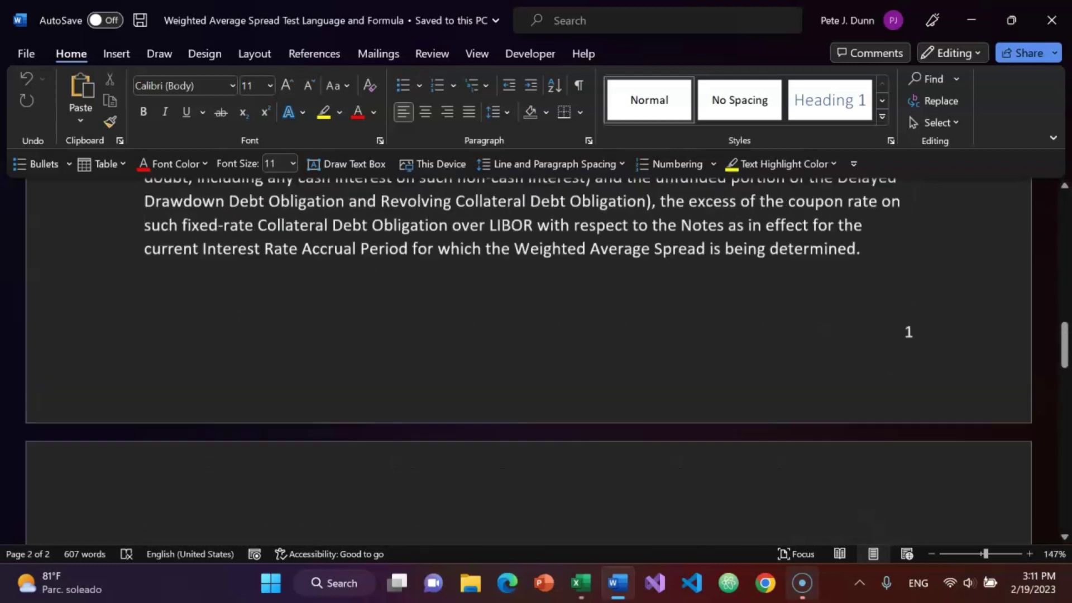
{"action": "key", "text": "Up"}
{"action": "key", "text": "Up"}
{"action": "key", "text": "Up"}
{"action": "key", "text": "Up"}
{"action": "key", "text": "Up"}
{"action": "key", "text": "Up"}
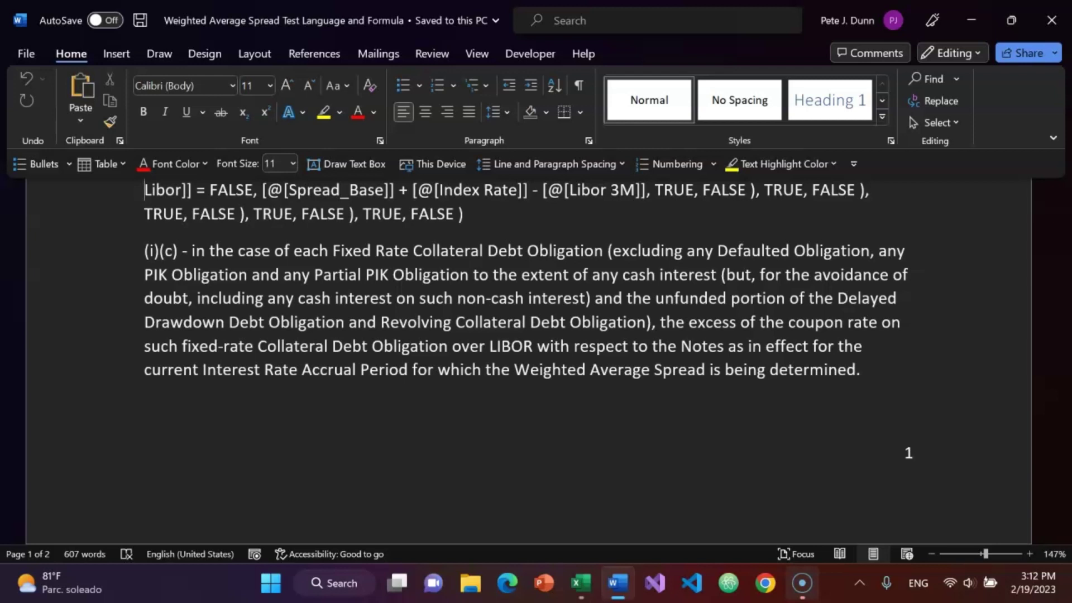
Step: Examine the nested IF formula and its simplified IFS version for clause (i)(c) on page 2
{"action": "key", "text": "Down"}
{"action": "key", "text": "Down"}
{"action": "key", "text": "Down"}
{"action": "key", "text": "Down"}
{"action": "key", "text": "Down"}
{"action": "key", "text": "Down"}
{"action": "key", "text": "Down"}
{"action": "key", "text": "Down"}
{"action": "key", "text": "Down"}
{"action": "key", "text": "Down"}
{"action": "key", "text": "Down"}
{"action": "key", "text": "Down"}
{"action": "key", "text": "Down"}
{"action": "key", "text": "Down"}
{"action": "key", "text": "Down"}
{"action": "key", "text": "Down"}
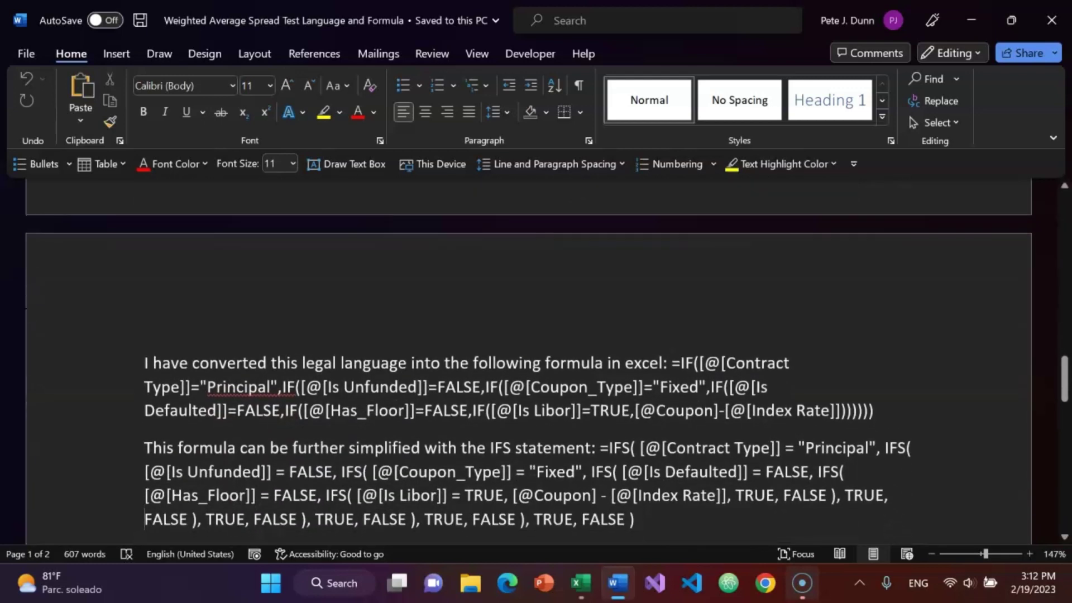
{"action": "key", "text": "Up"}
{"action": "key", "text": "Up"}
{"action": "key", "text": "Up"}
{"action": "key", "text": "Up"}
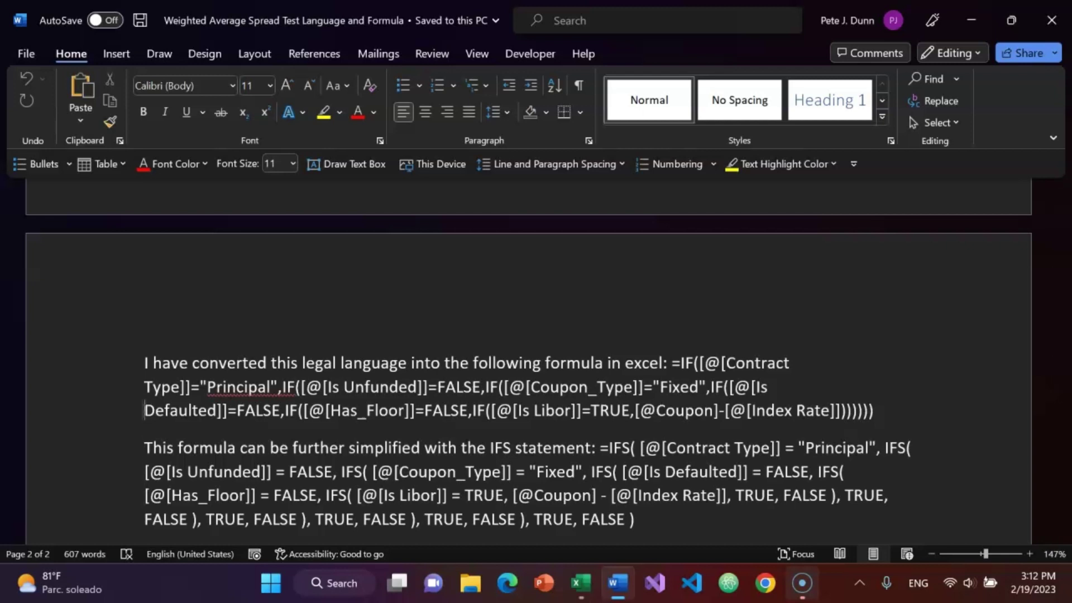
{"action": "key", "text": "Down"}
{"action": "key", "text": "Down"}
{"action": "key", "text": "Down"}
{"action": "key", "text": "Down"}
Step: Return to the beginning of the Weighted Average Spread Test Language and Formula document
{"action": "scroll", "coordinate": [528, 358], "scroll_direction": "down", "scroll_amount": 5}
{"action": "scroll", "coordinate": [528, 358], "scroll_direction": "up", "scroll_amount": 3}
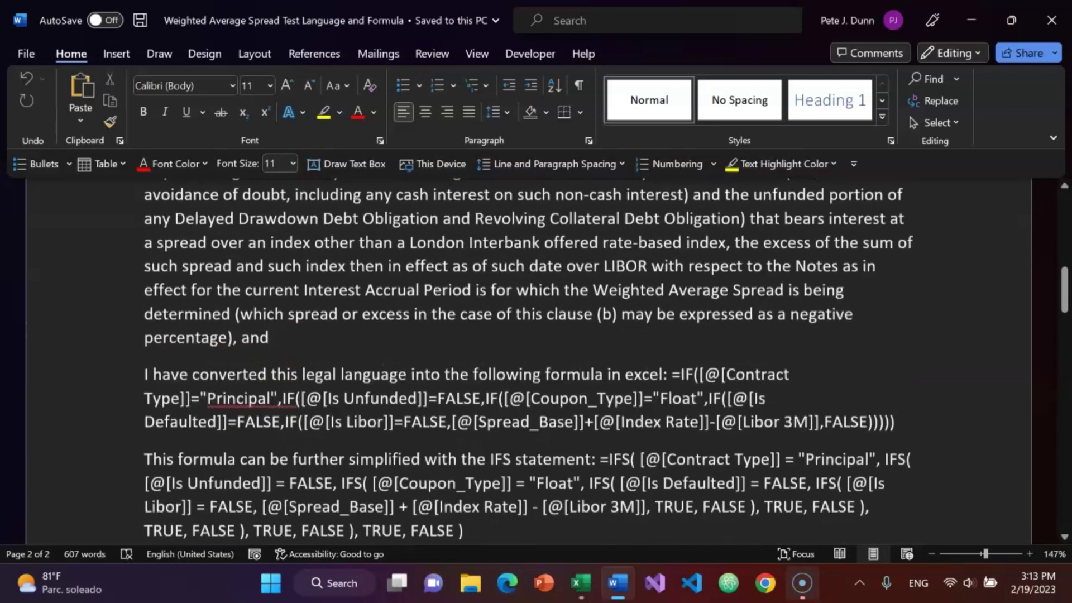
{"action": "key", "text": "ctrl+Home"}
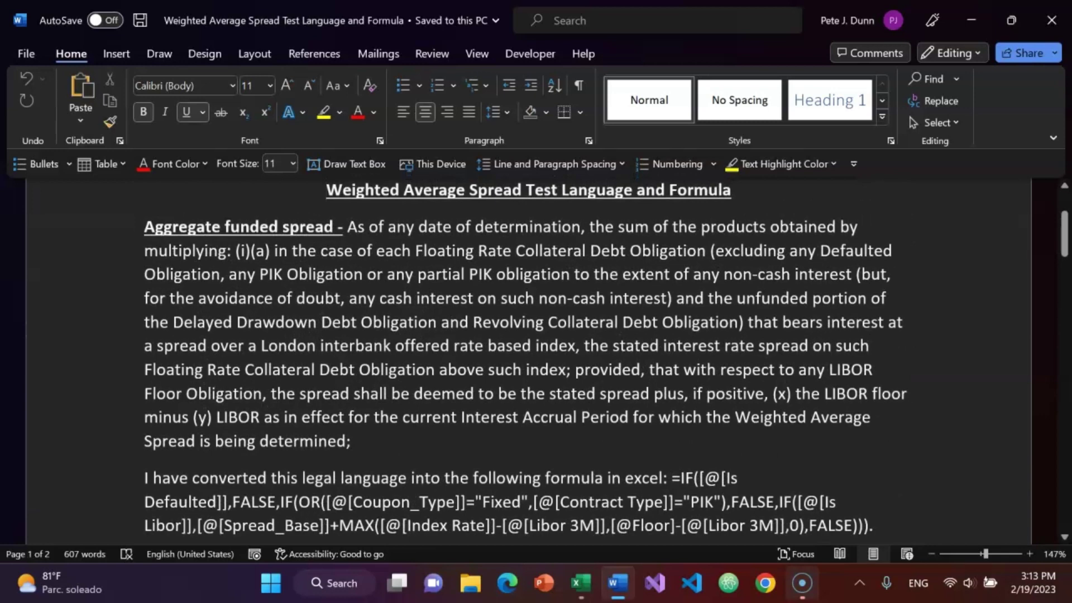
Step: Switch to the WAS Test workbook in Excel and expand the formula bar to show the full i(a) formula in AF2
{"action": "key", "text": "alt+Tab"}
{"action": "key", "text": "Right"}
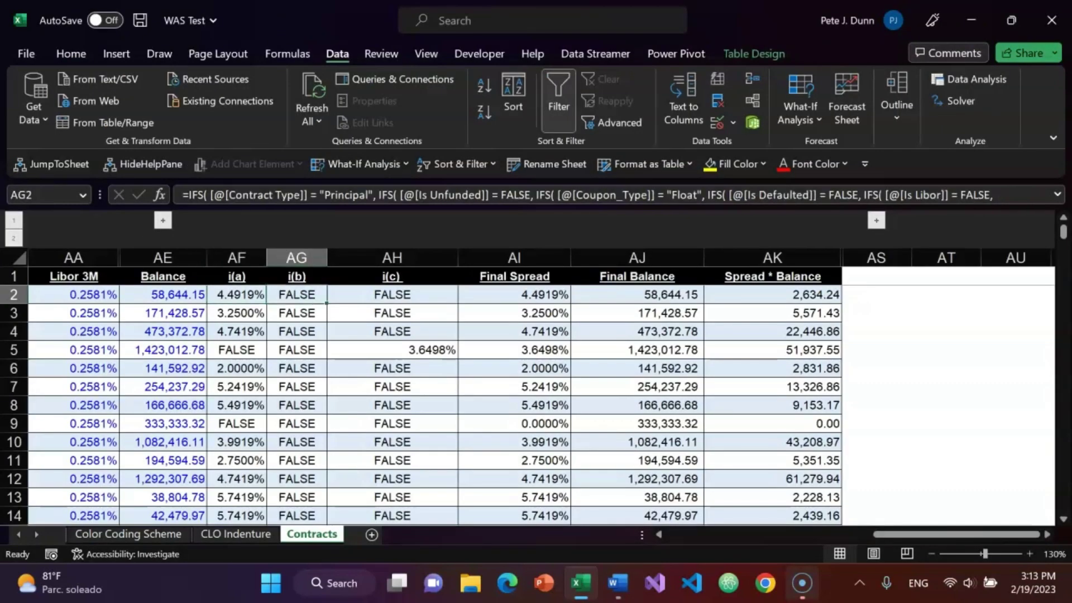
{"action": "key", "text": "Left"}
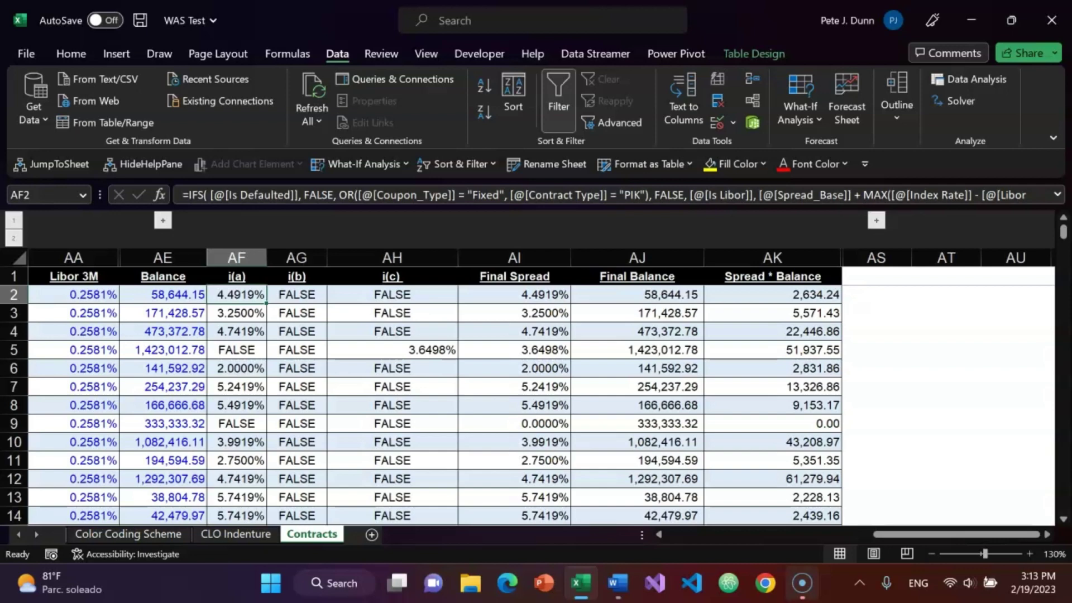
{"action": "key", "text": "ctrl+shift+u"}
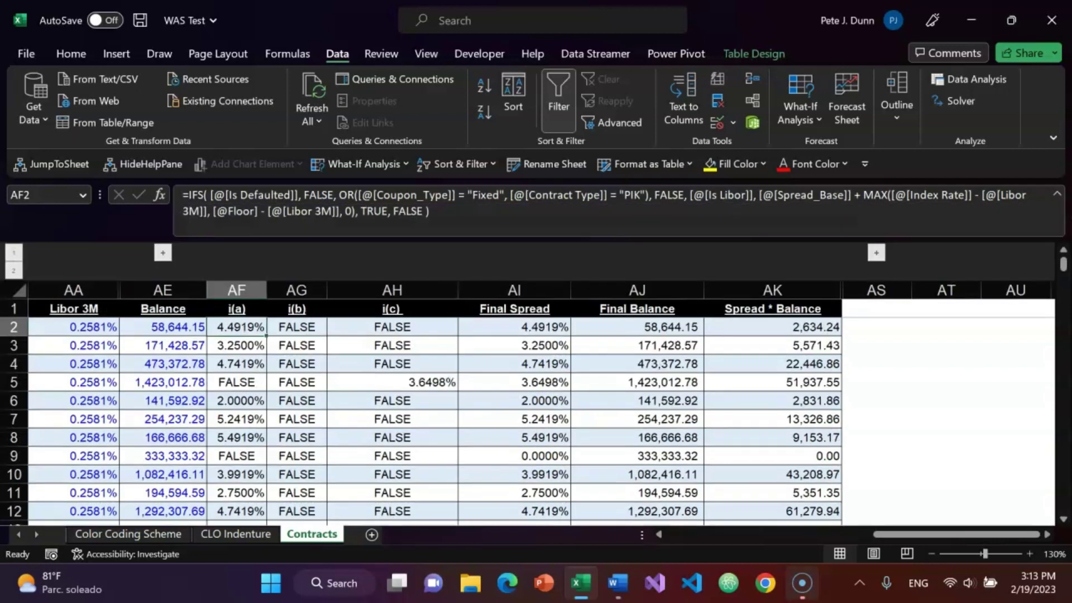
Step: Compare the IFS formulas in the i(a), i(b) and i(c) columns for the first records of the Contracts sheet
{"action": "key", "text": "Right"}
{"action": "key", "text": "Right"}
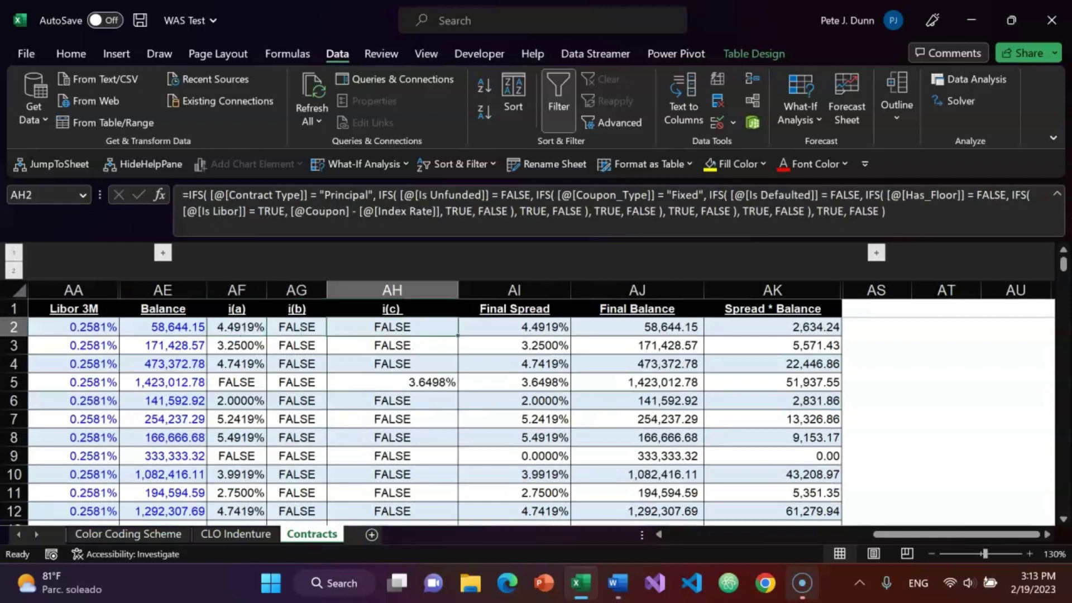
{"action": "key", "text": "Left"}
{"action": "key", "text": "Left"}
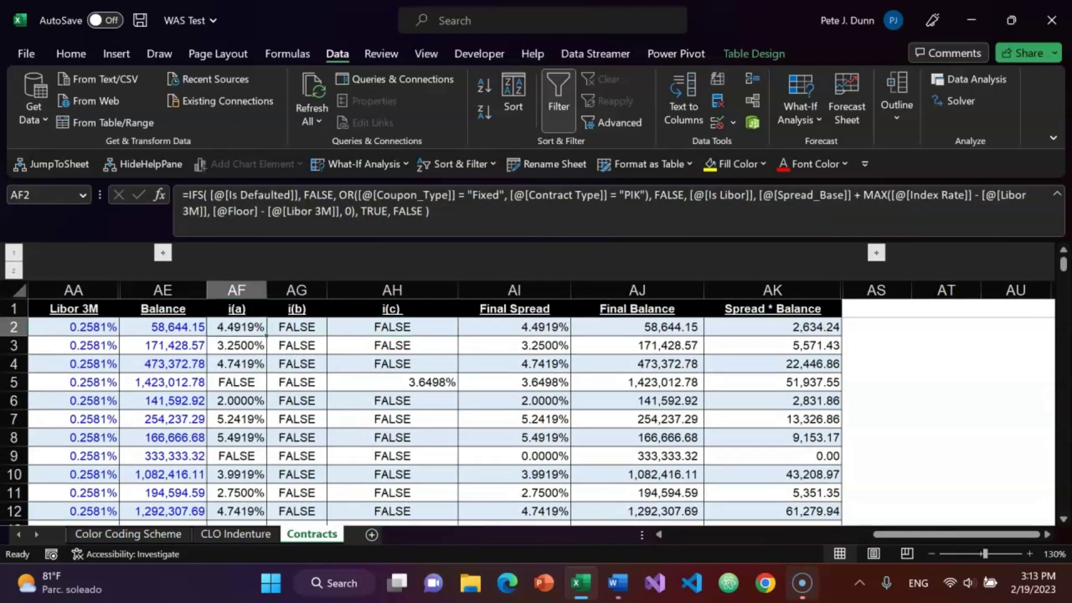
{"action": "key", "text": "Right"}
{"action": "key", "text": "Right"}
{"action": "key", "text": "Down"}
{"action": "key", "text": "Down"}
{"action": "key", "text": "Down"}
{"action": "key", "text": "Down"}
{"action": "key", "text": "Down"}
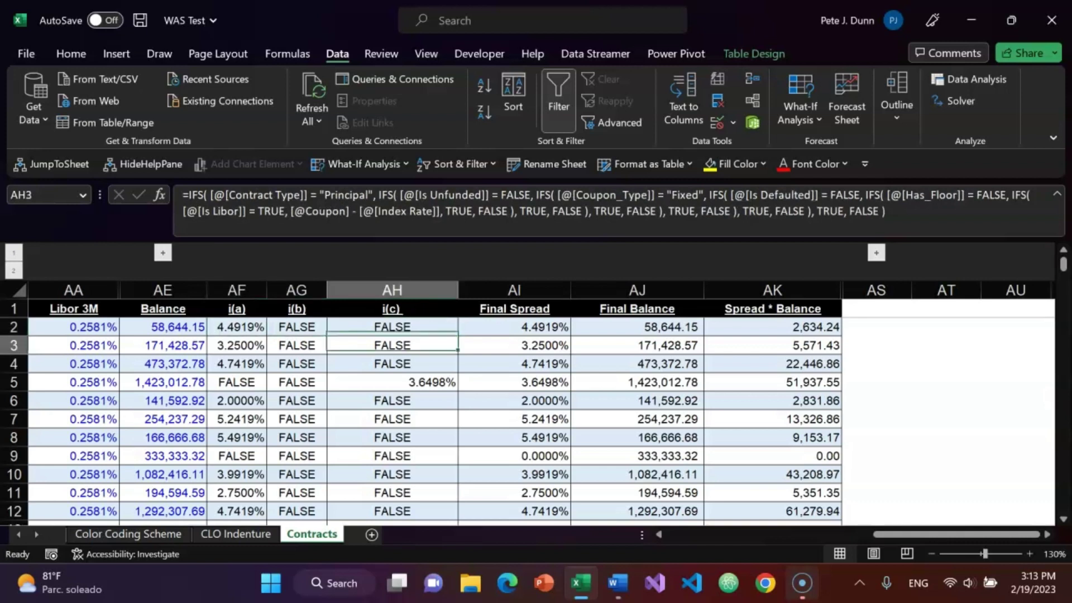
{"action": "key", "text": "Left"}
{"action": "key", "text": "Up"}
{"action": "key", "text": "Up"}
{"action": "key", "text": "Up"}
{"action": "key", "text": "Up"}
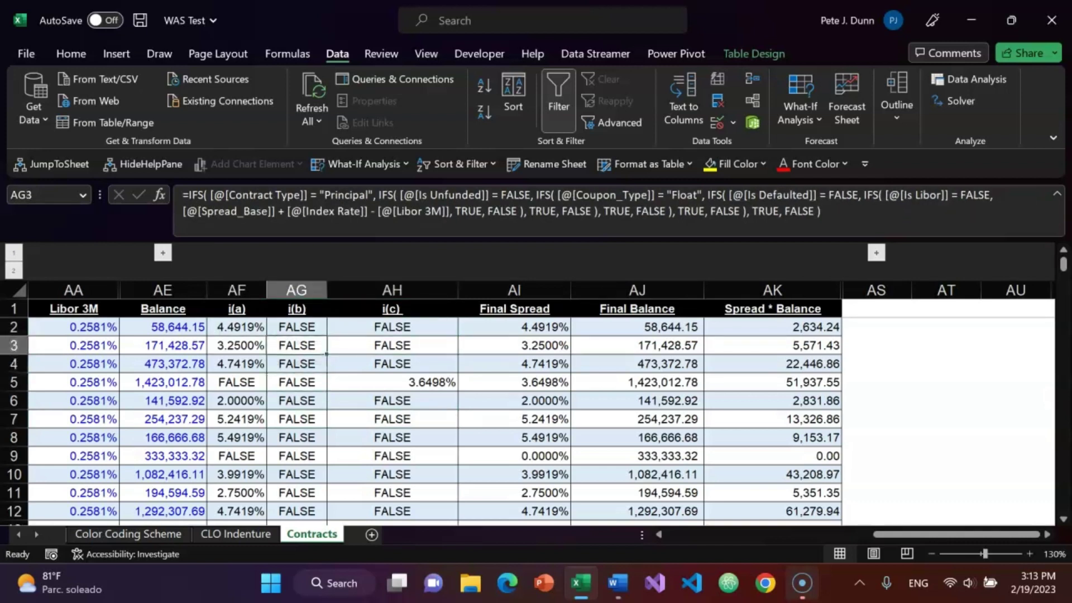
{"action": "key", "text": "Left"}
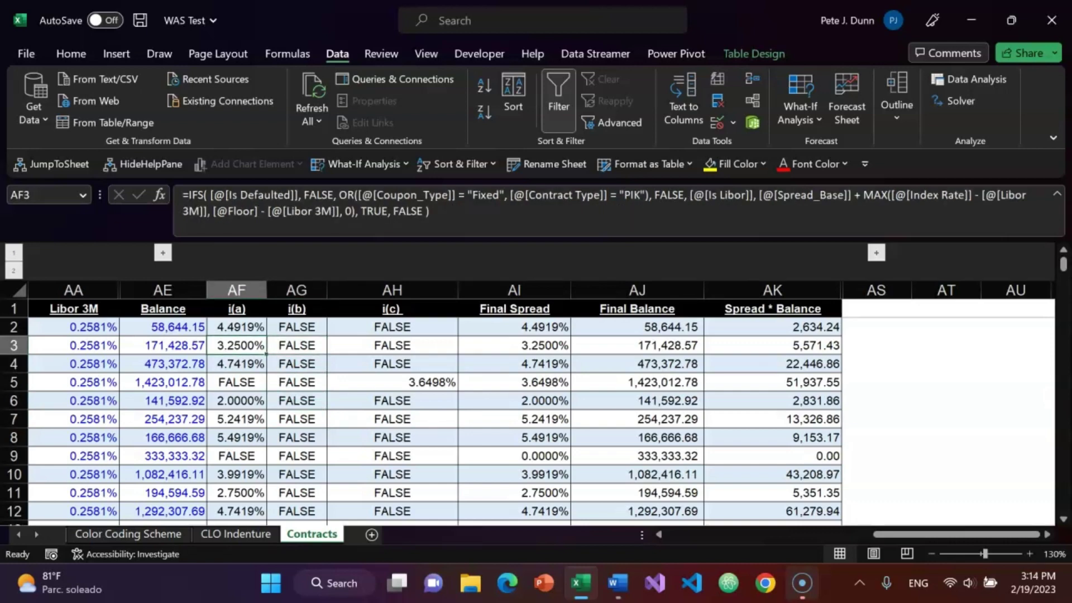
Step: Show the table design settings to check the name of the table holding the contract records
{"action": "key", "text": "alt"}
{"action": "key", "text": "j"}
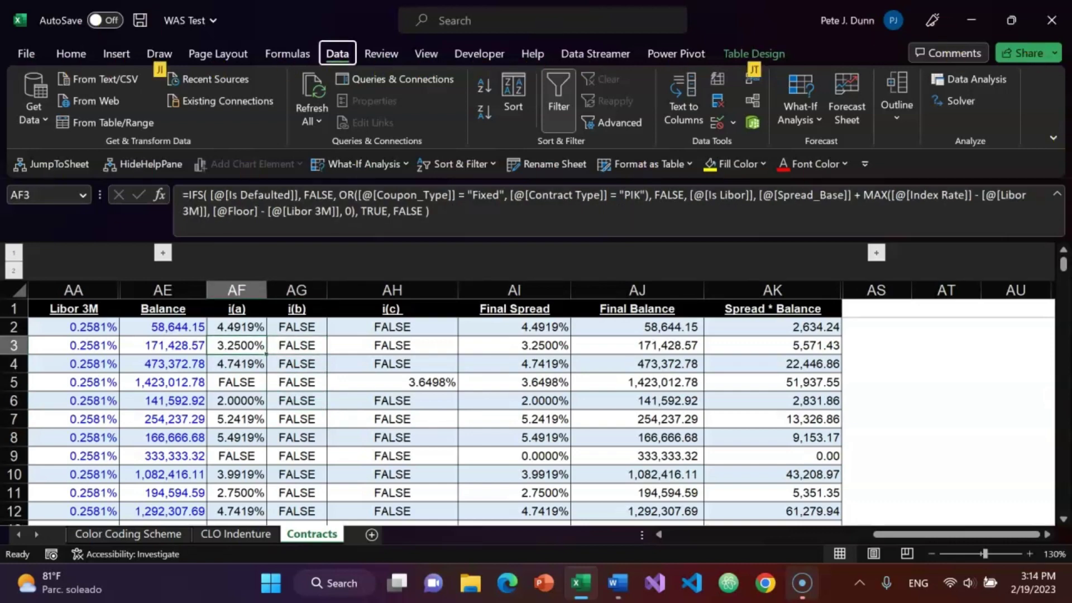
{"action": "key", "text": "t"}
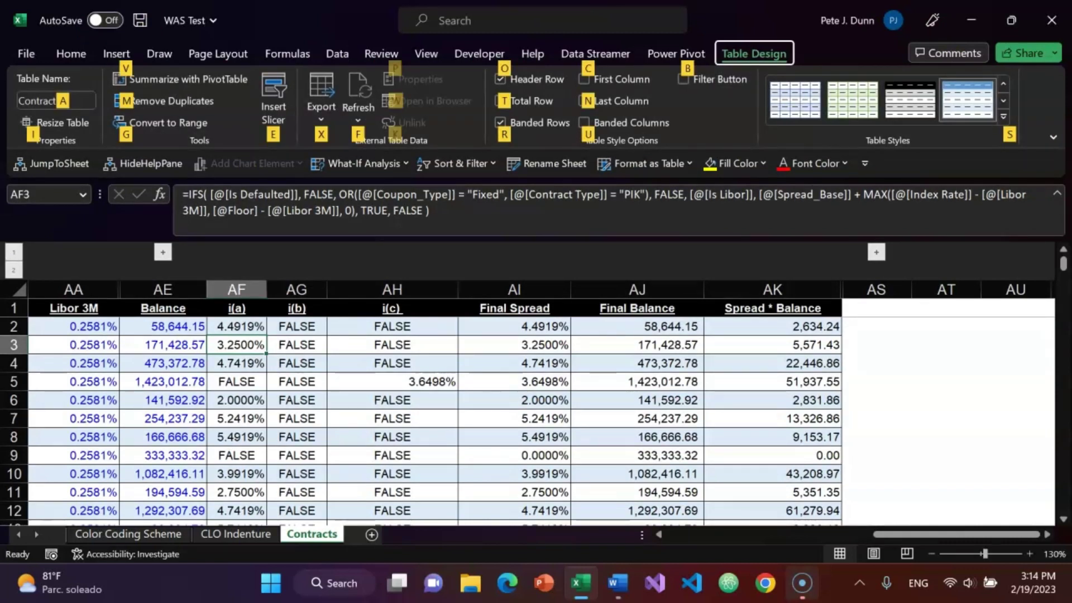
{"action": "key", "text": "Escape"}
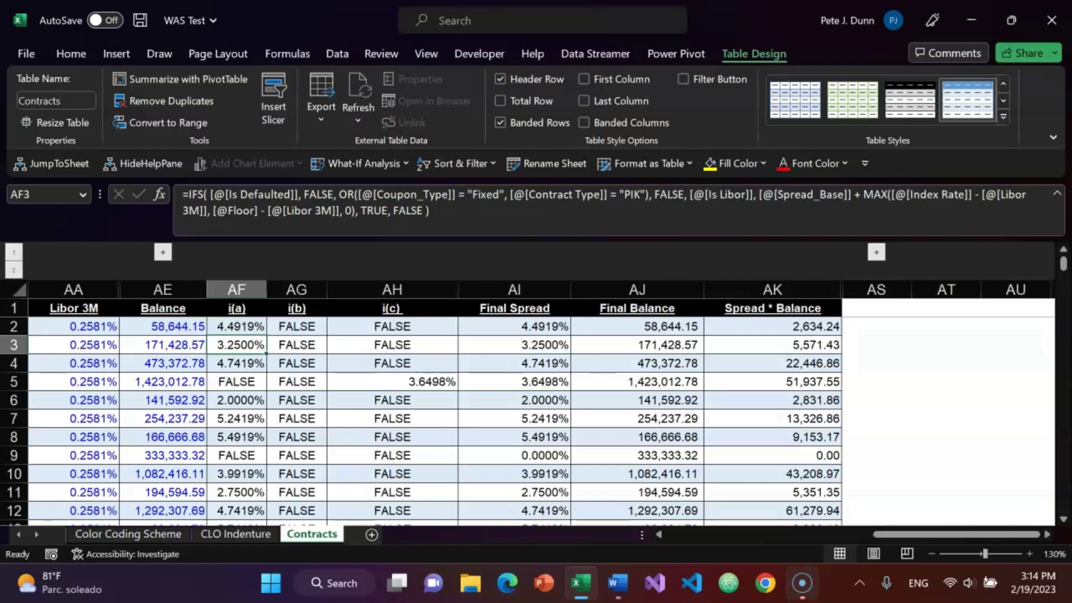
Step: Go to the totals below the last contract record and select the Total Balance (Weight) amount, AI410, to show its formula
{"action": "key", "text": "Right"}
{"action": "key", "text": "Right"}
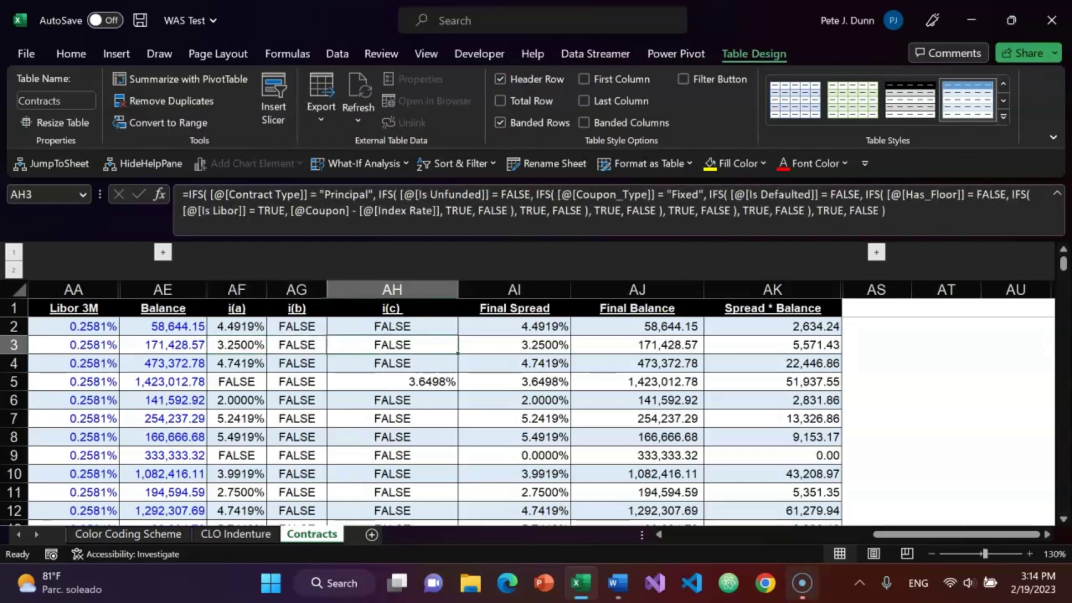
{"action": "key", "text": "Down"}
{"action": "key", "text": "Down"}
{"action": "key", "text": "Down"}
{"action": "key", "text": "Down"}
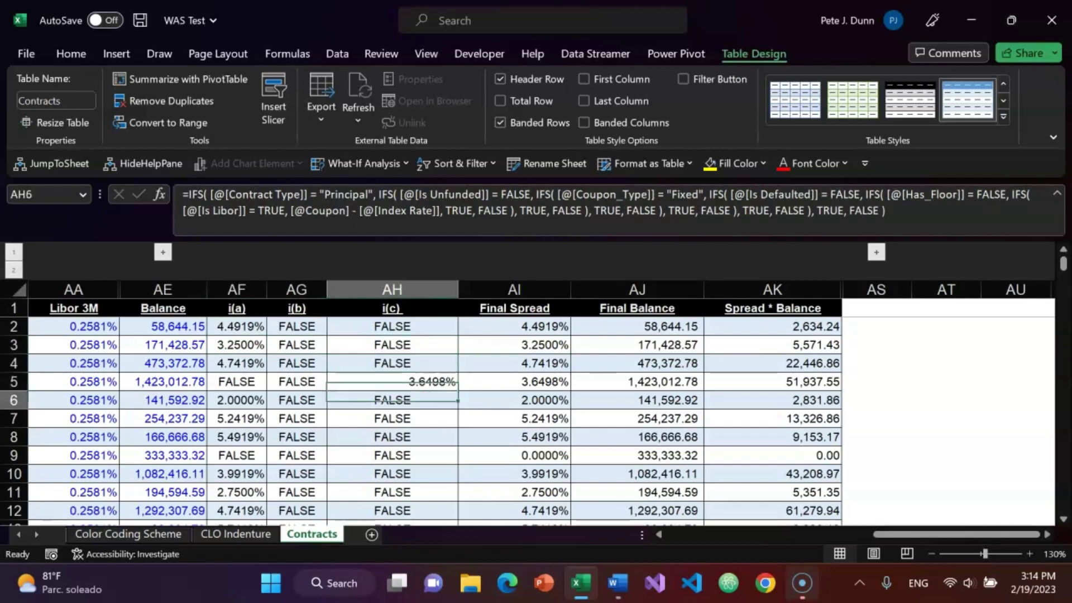
{"action": "key", "text": "ctrl+Down"}
{"action": "key", "text": "Down"}
{"action": "key", "text": "Down"}
{"action": "key", "text": "Down"}
{"action": "key", "text": "Down"}
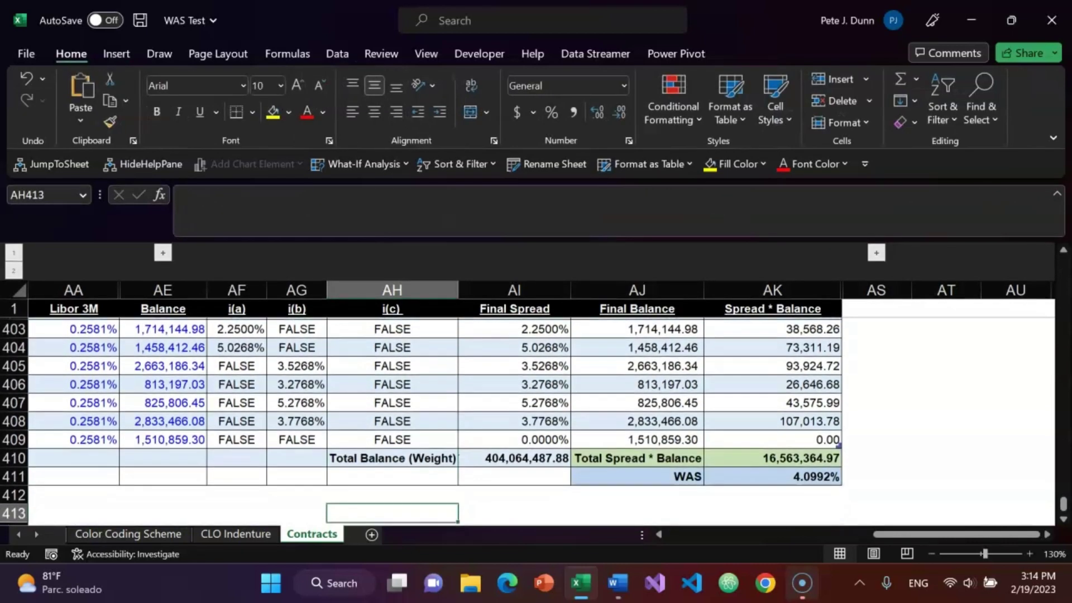
{"action": "key", "text": "Up"}
{"action": "key", "text": "Up"}
{"action": "key", "text": "Up"}
{"action": "key", "text": "Right"}
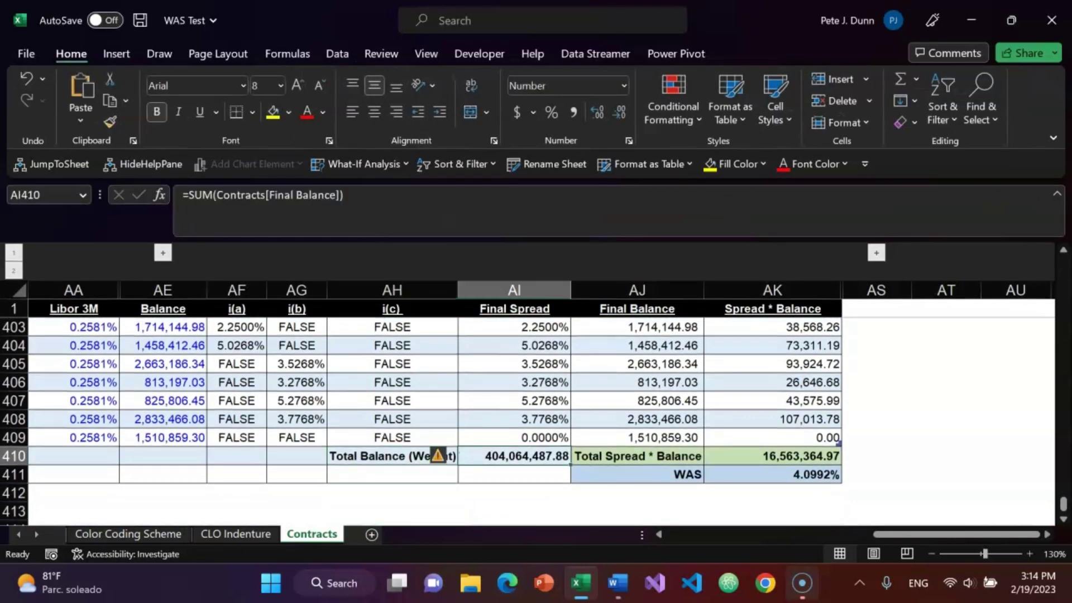
Step: Select the Total Spread * Balance amount, AK410, to show its PRODUCT formula
{"action": "key", "text": "Right"}
{"action": "key", "text": "Left"}
{"action": "key", "text": "Right"}
{"action": "key", "text": "Right"}
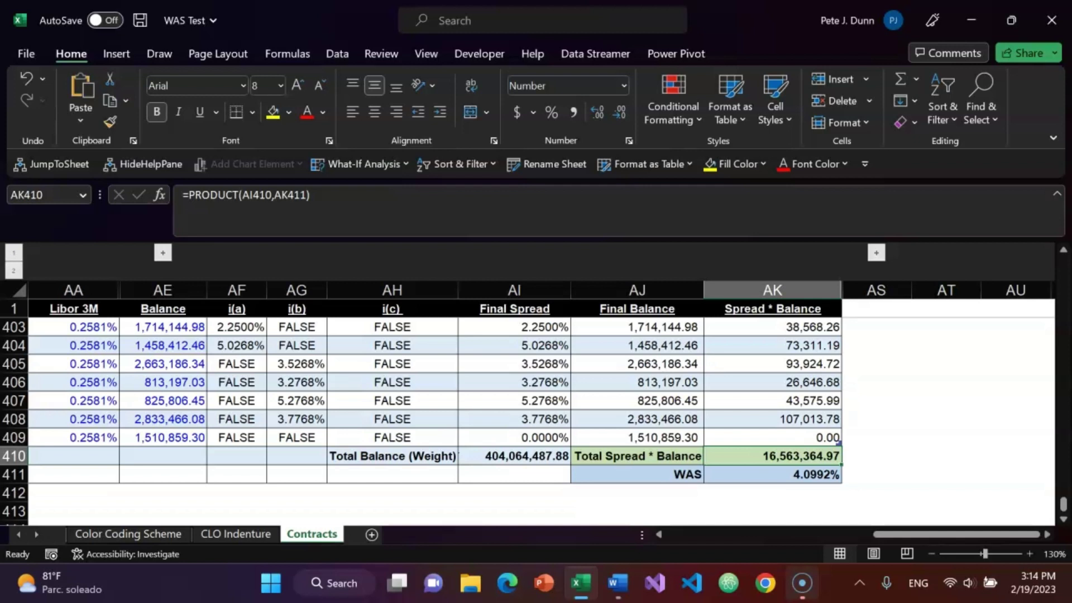
Step: Inspect the WAS formula in AK411 and recheck the Total Spread * Balance label and formula above it
{"action": "left_click", "coordinate": [773, 475]}
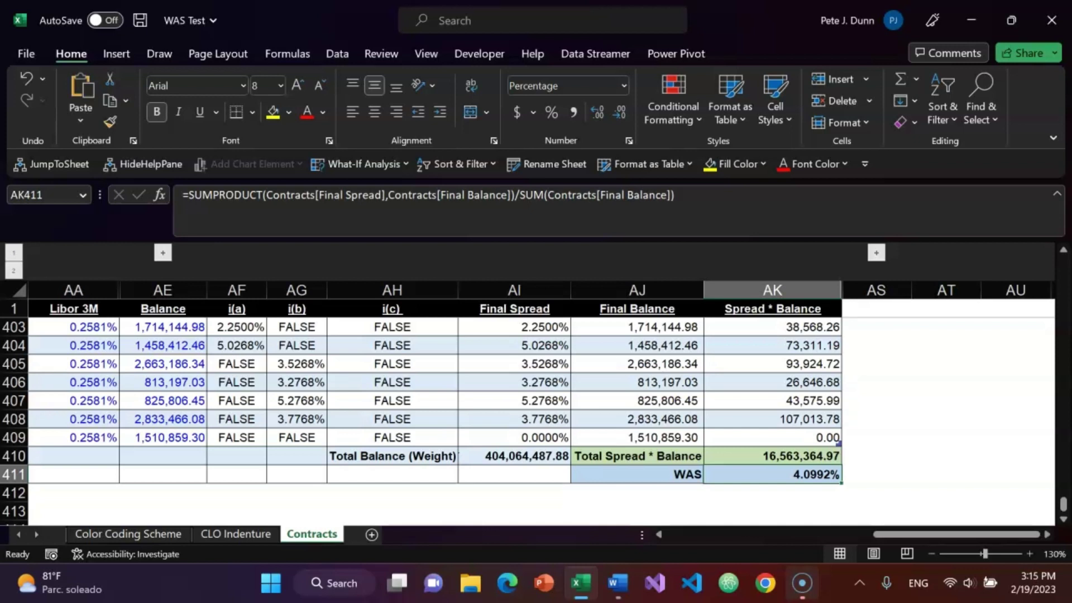
{"action": "key", "text": "Right"}
{"action": "key", "text": "Left"}
{"action": "key", "text": "Up"}
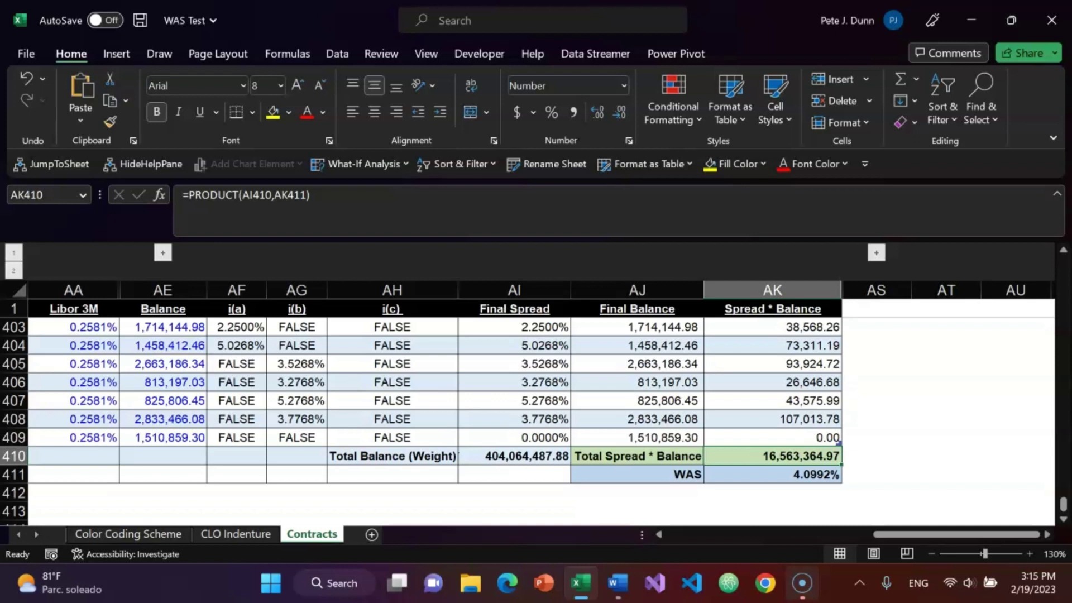
{"action": "key", "text": "Left"}
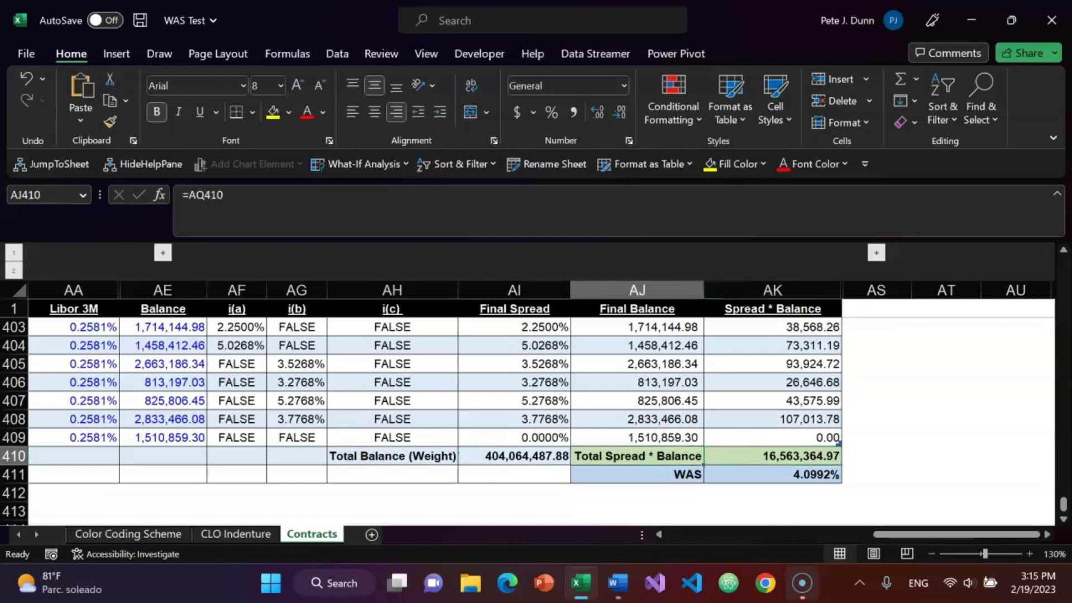
{"action": "key", "text": "Right"}
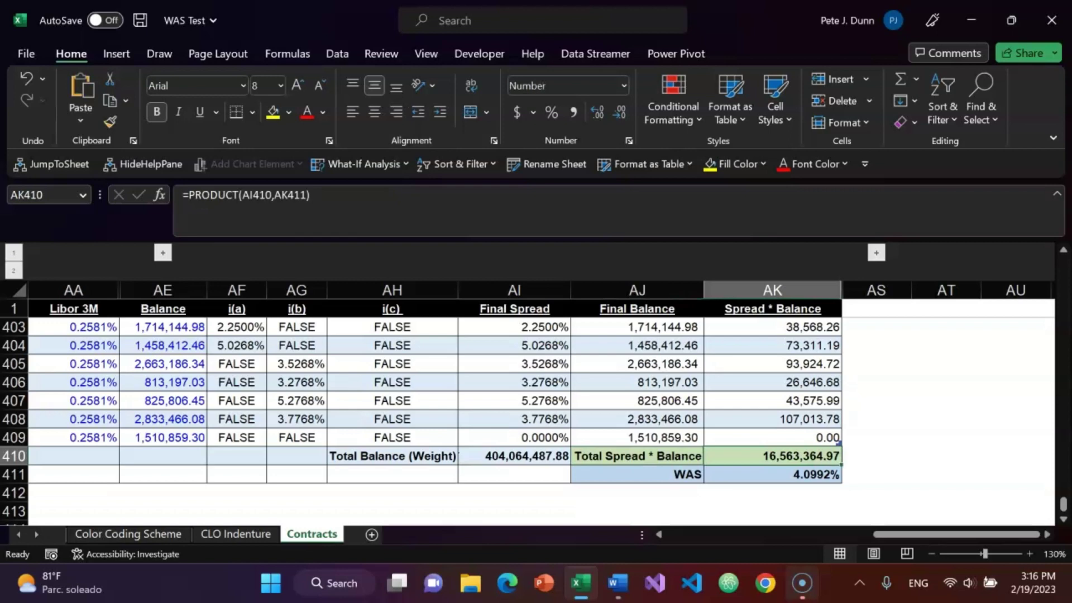
Step: Switch to the CLO Indenture sheet
{"action": "key", "text": "ctrl+Page_Up"}
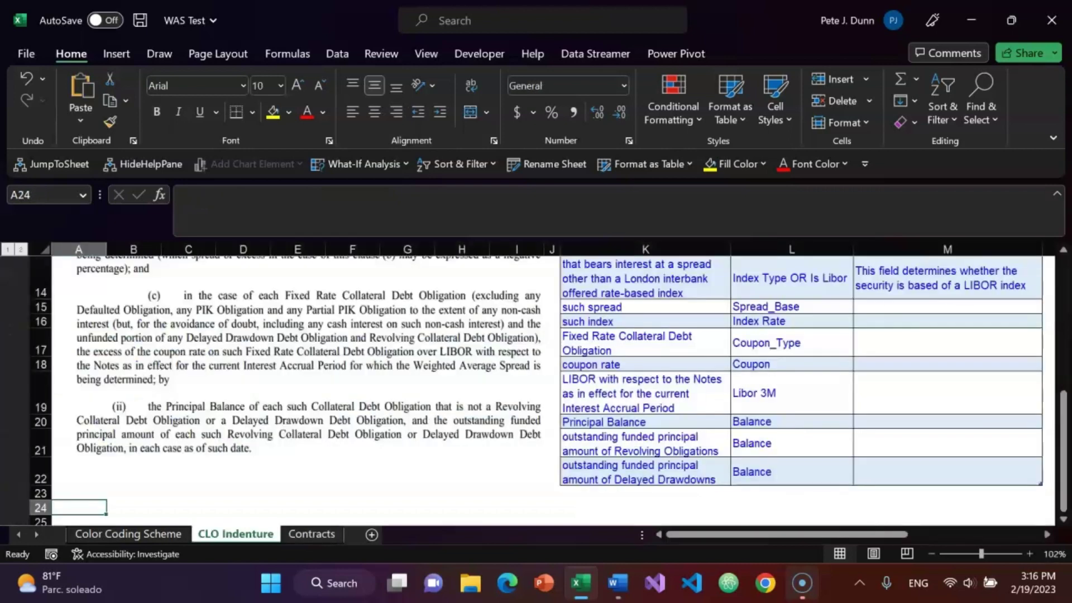
Step: Return to cell A3, expand the grouped rows above the indenture text and select the CLO introduction in A1
{"action": "key", "text": "Up"}
{"action": "key", "text": "Up"}
{"action": "key", "text": "Up"}
{"action": "key", "text": "Up"}
{"action": "key", "text": "Up"}
{"action": "key", "text": "Up"}
{"action": "key", "text": "Up"}
{"action": "key", "text": "Up"}
{"action": "key", "text": "Up"}
{"action": "key", "text": "Up"}
{"action": "key", "text": "Up"}
{"action": "key", "text": "Up"}
{"action": "key", "text": "Up"}
{"action": "key", "text": "Up"}
{"action": "key", "text": "Up"}
{"action": "key", "text": "Up"}
{"action": "key", "text": "Up"}
{"action": "key", "text": "Up"}
{"action": "key", "text": "Up"}
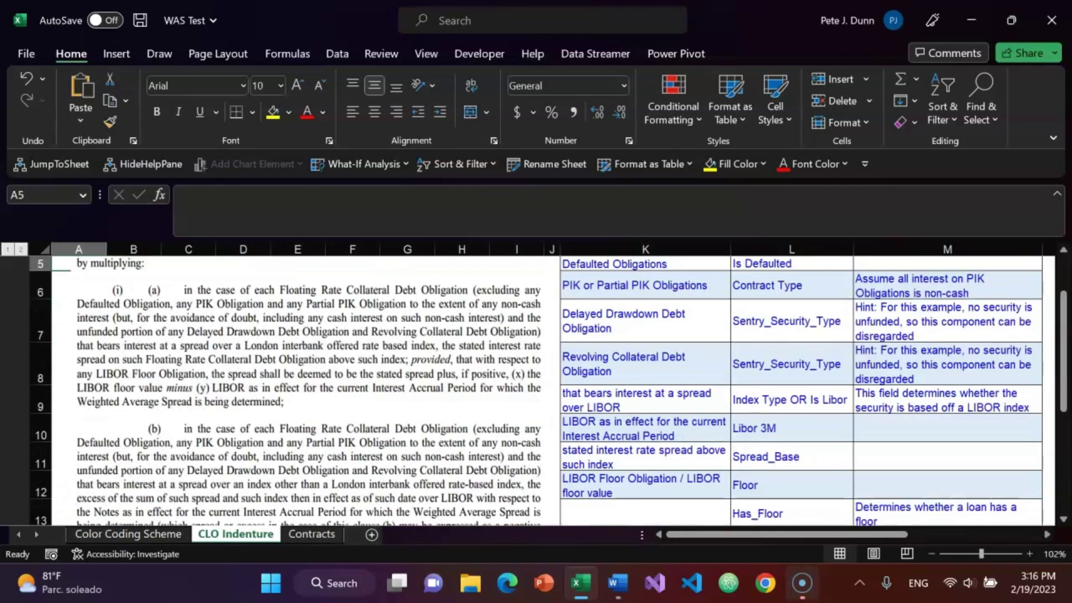
{"action": "key", "text": "Up"}
{"action": "key", "text": "Up"}
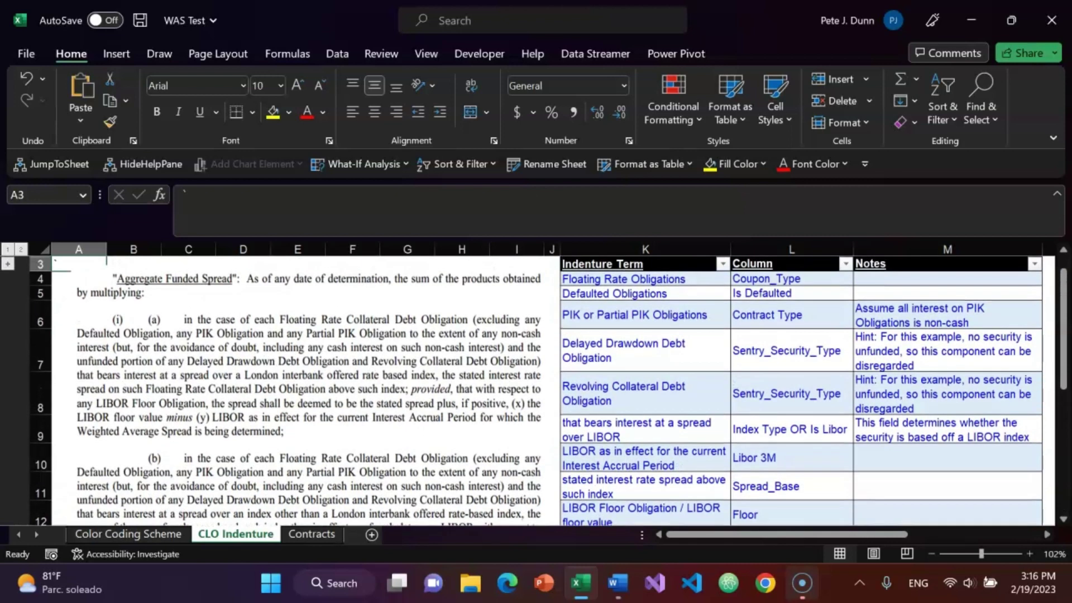
{"action": "key", "text": "alt"}
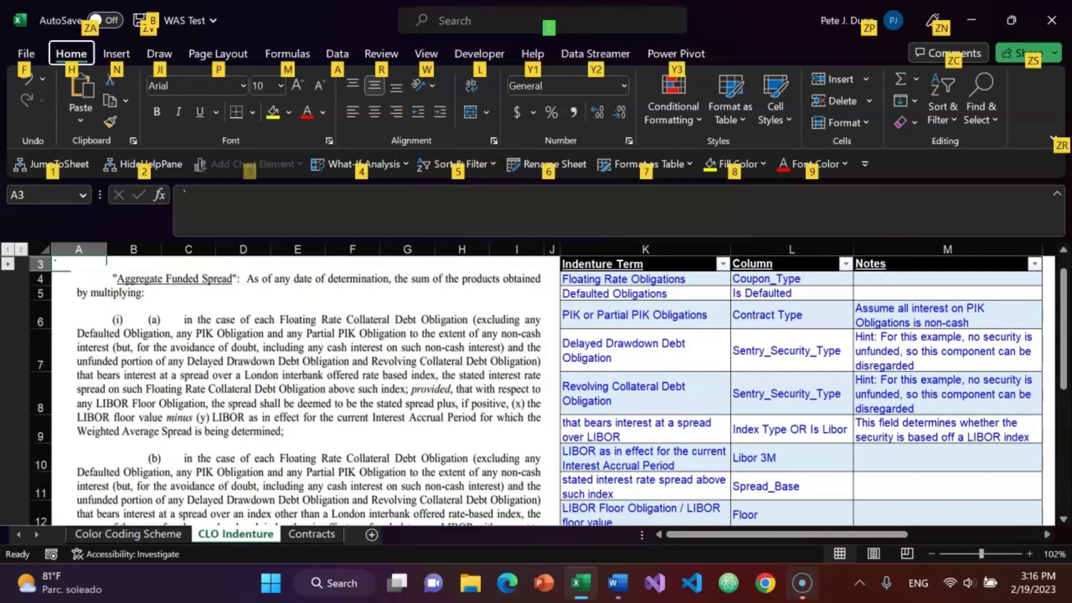
{"action": "key", "text": "a"}
{"action": "key", "text": "j"}
{"action": "key", "text": "Up"}
{"action": "key", "text": "Up"}
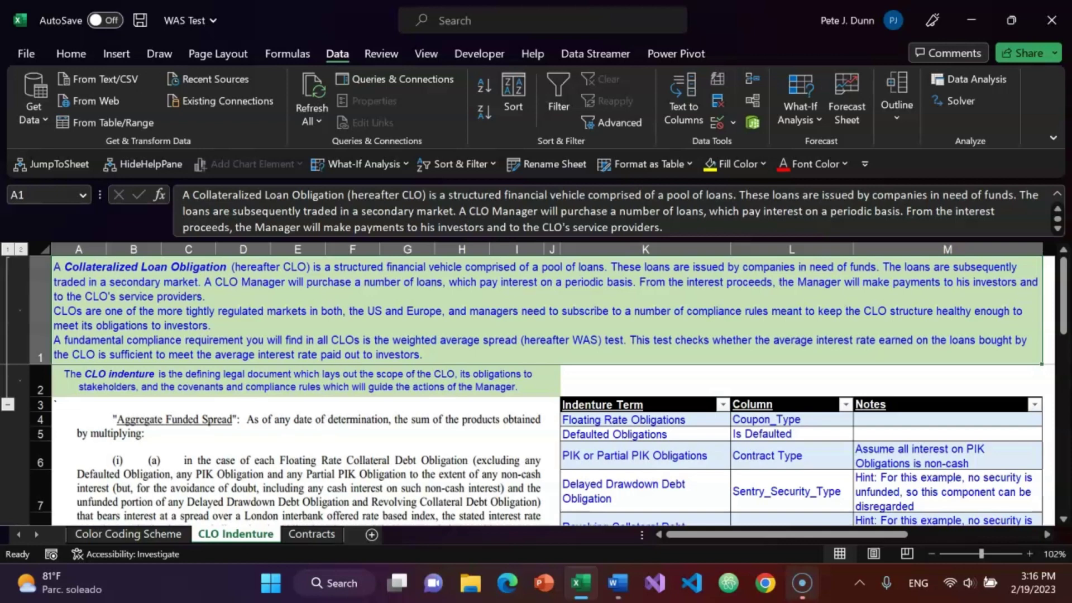
Step: Collapse the grouped introductory rows above row 3, expand them again and reselect the CLO introduction in A1
{"action": "key", "text": "alt"}
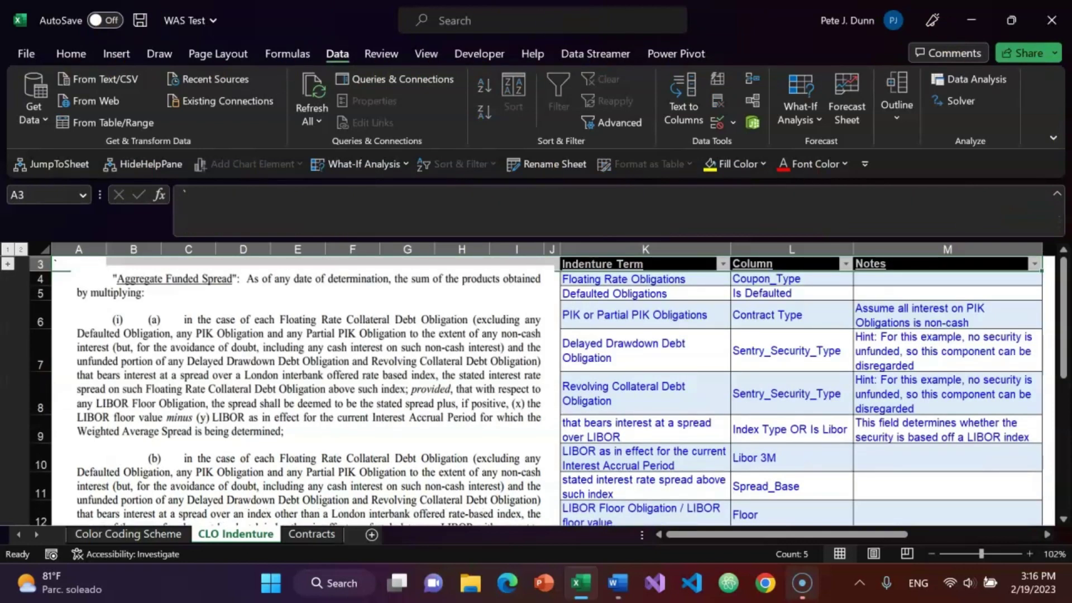
{"action": "key", "text": "alt"}
{"action": "key", "text": "a"}
{"action": "key", "text": "j"}
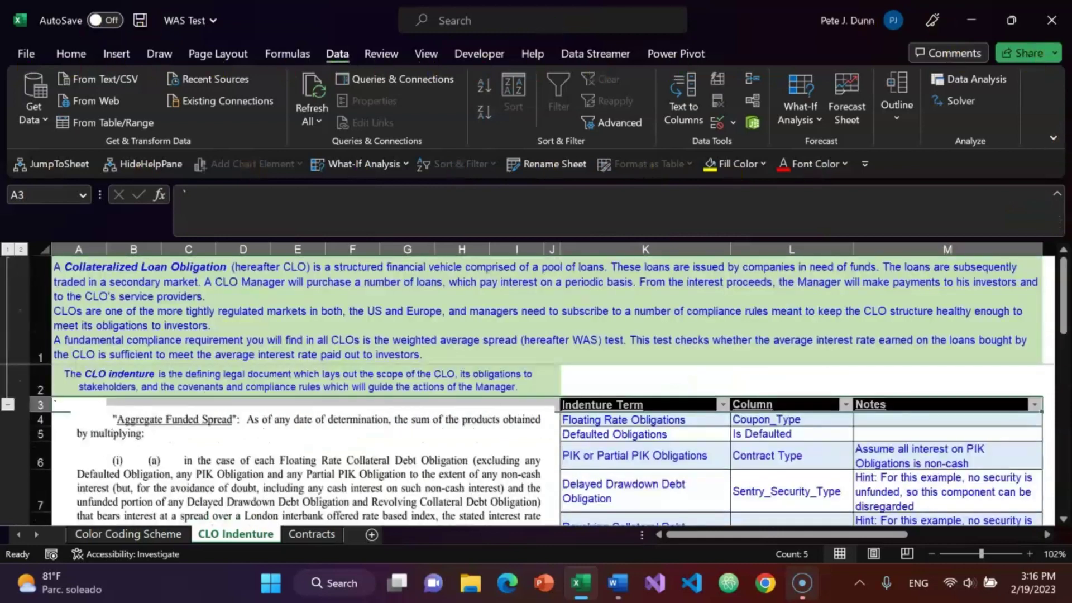
{"action": "key", "text": "Up"}
{"action": "key", "text": "Up"}
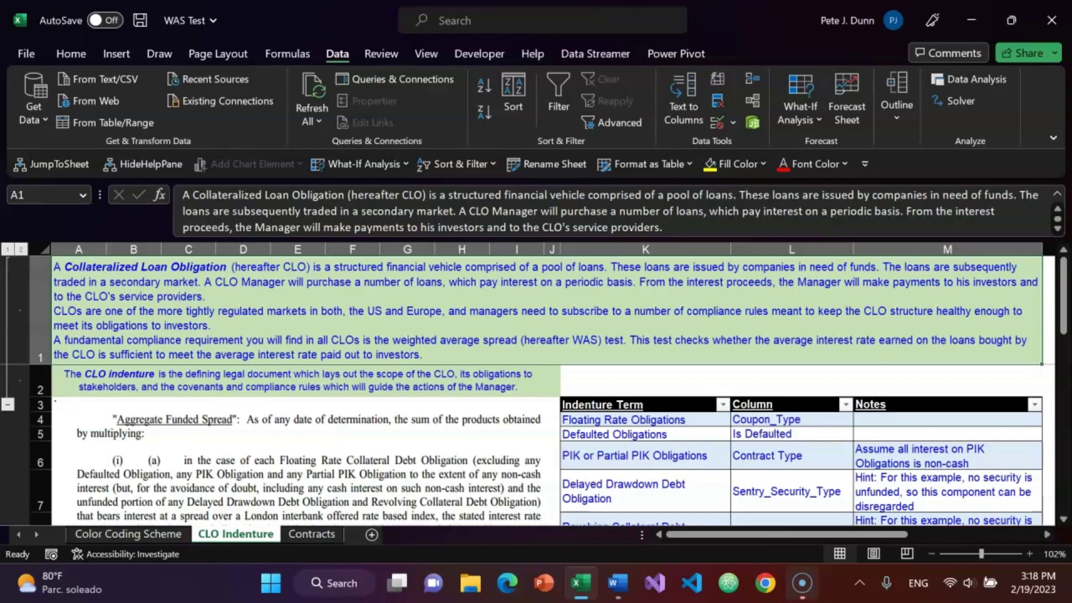
Step: Switch between the Word document's Aggregate funded spread language and the Excel CLO Indenture sheet, ending in Excel
{"action": "key", "text": "alt+Tab"}
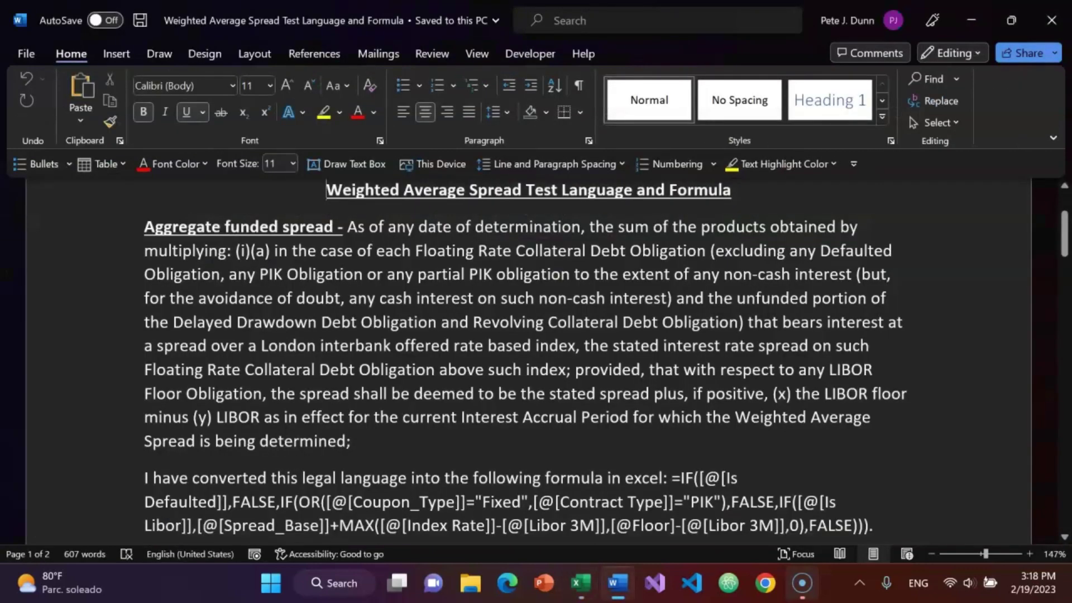
{"action": "key", "text": "alt+Tab"}
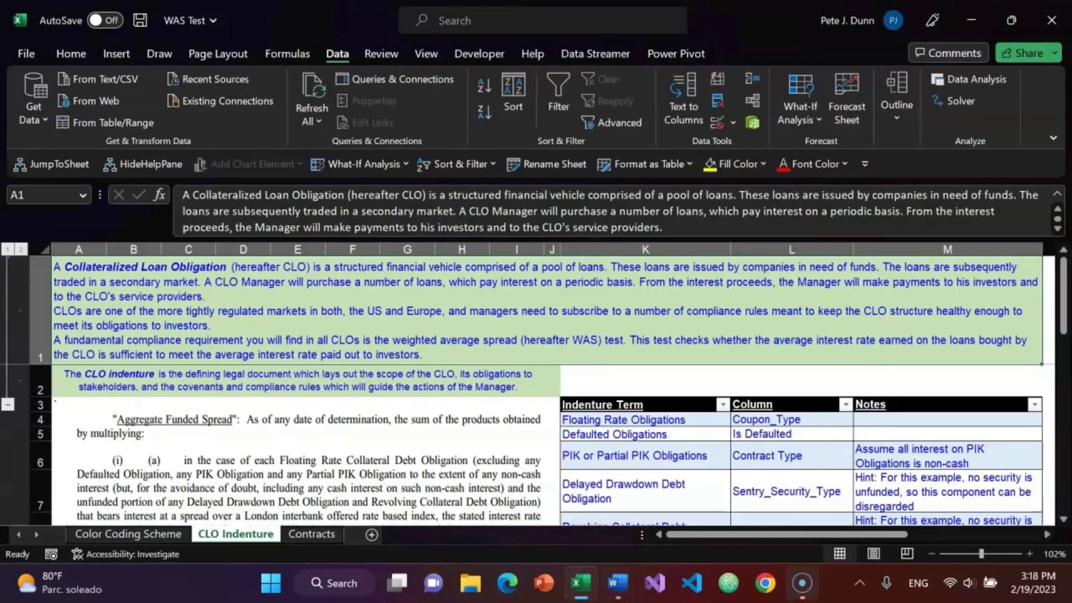
{"action": "key", "text": "alt+Tab"}
{"action": "key", "text": "alt+Tab"}
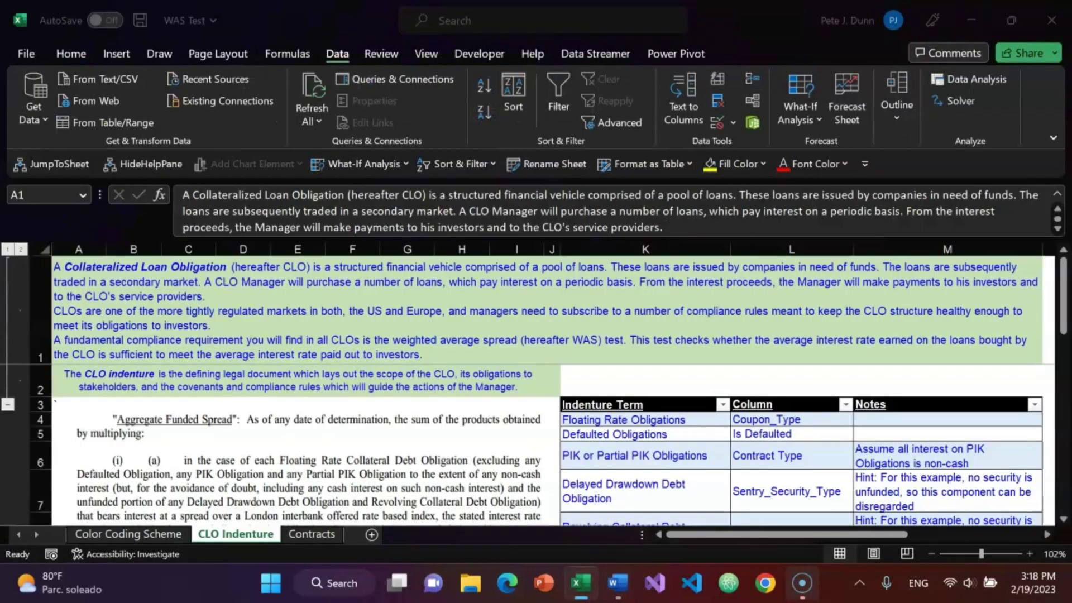
{"action": "key", "text": "alt+Tab"}
{"action": "key", "text": "alt+Tab"}
{"action": "key", "text": "alt+Tab"}
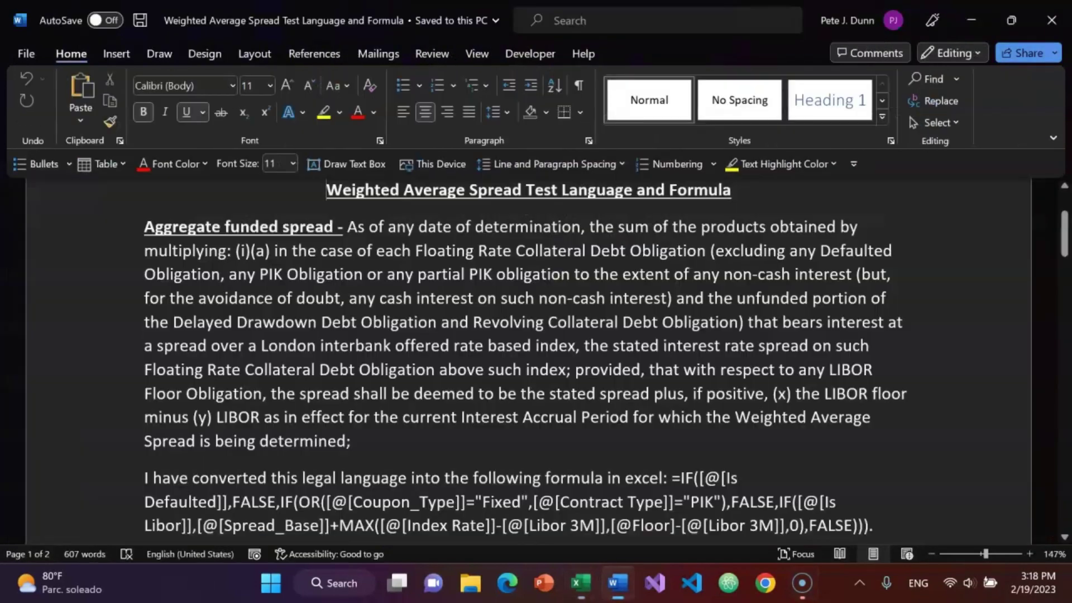
{"action": "key", "text": "alt+Tab"}
{"action": "key", "text": "alt+Tab"}
{"action": "key", "text": "alt+Tab"}
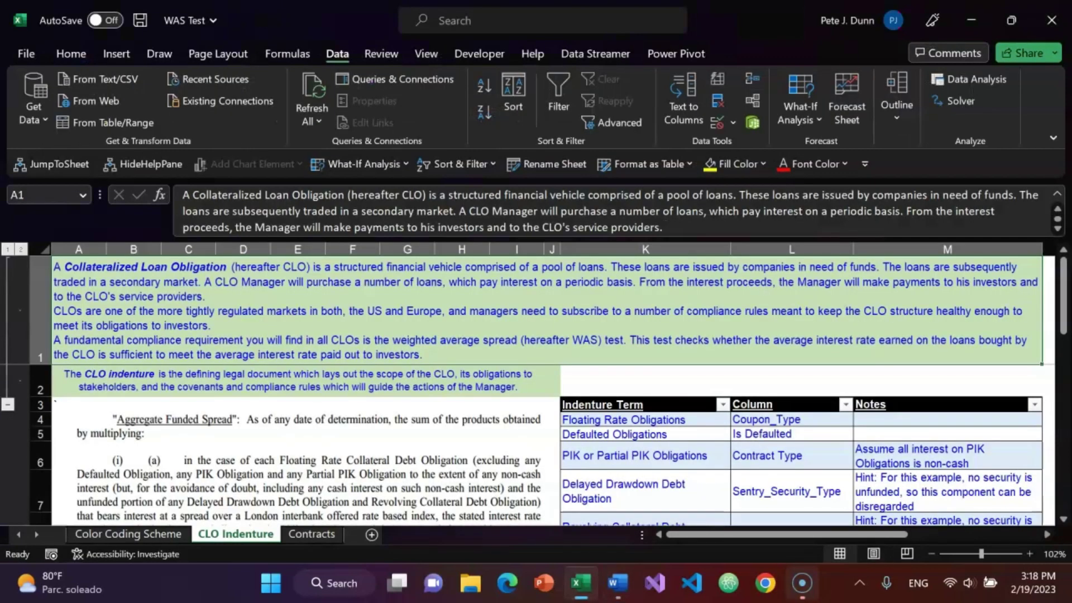